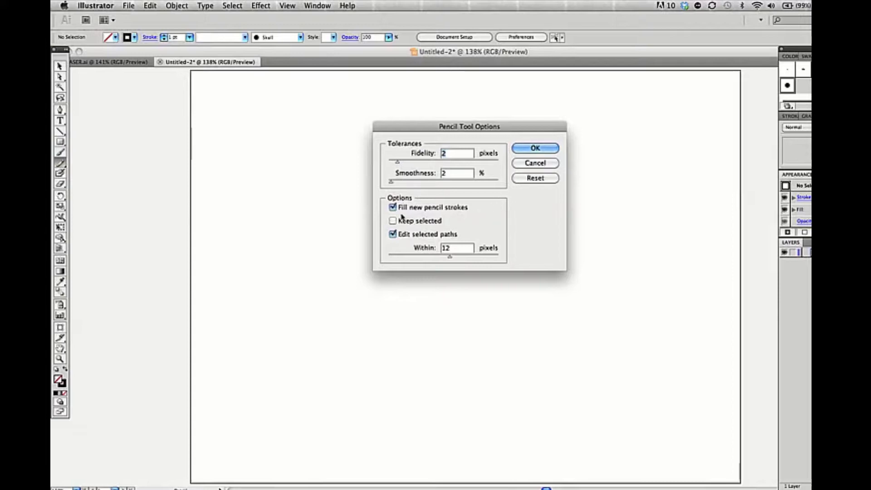
# Draw a solid black skull with separate jaw, eye and nose shapes freehand with the Pencil tool, using black fill and no stroke
pyautogui.click(535, 149)
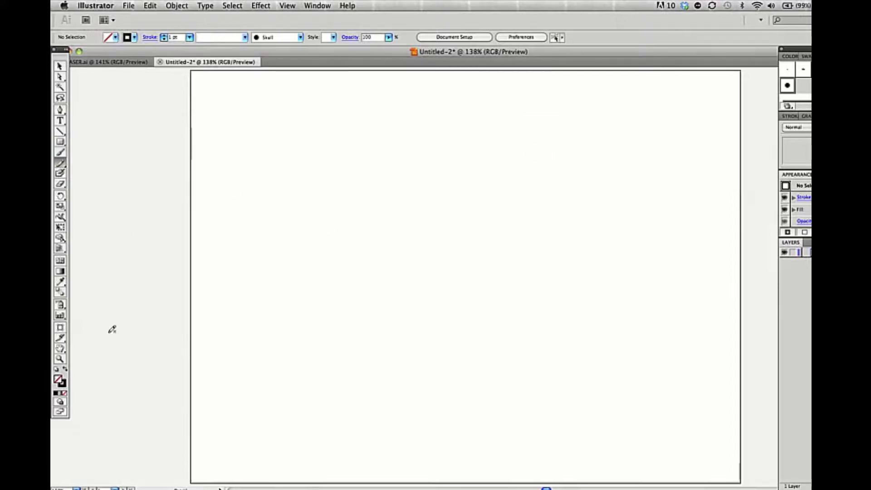
pyautogui.click(65, 368)
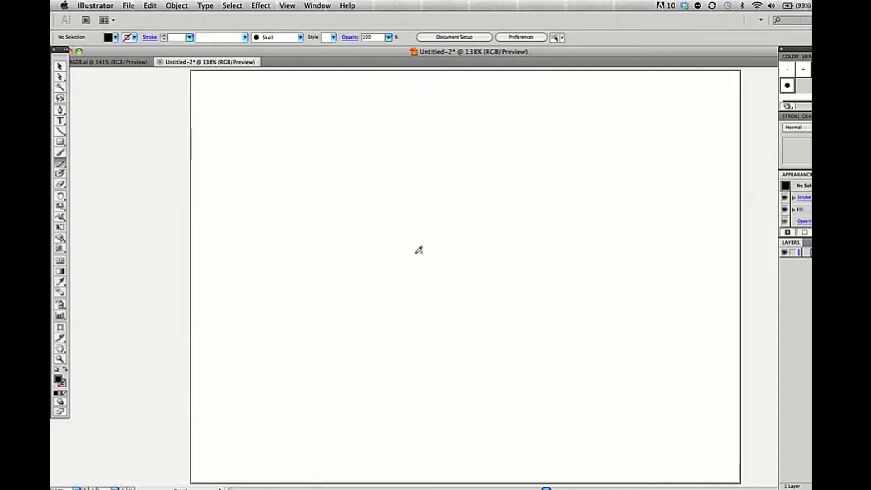
pyautogui.moveTo(416, 252)
pyautogui.mouseDown()
pyautogui.moveTo(395, 202)
pyautogui.moveTo(402, 189)
pyautogui.moveTo(448, 179)
pyautogui.moveTo(467, 192)
pyautogui.moveTo(447, 256)
pyautogui.moveTo(441, 248)
pyautogui.moveTo(414, 257)
pyautogui.moveTo(422, 270)
pyautogui.moveTo(444, 263)
pyautogui.moveTo(445, 277)
pyautogui.moveTo(414, 262)
pyautogui.mouseUp()
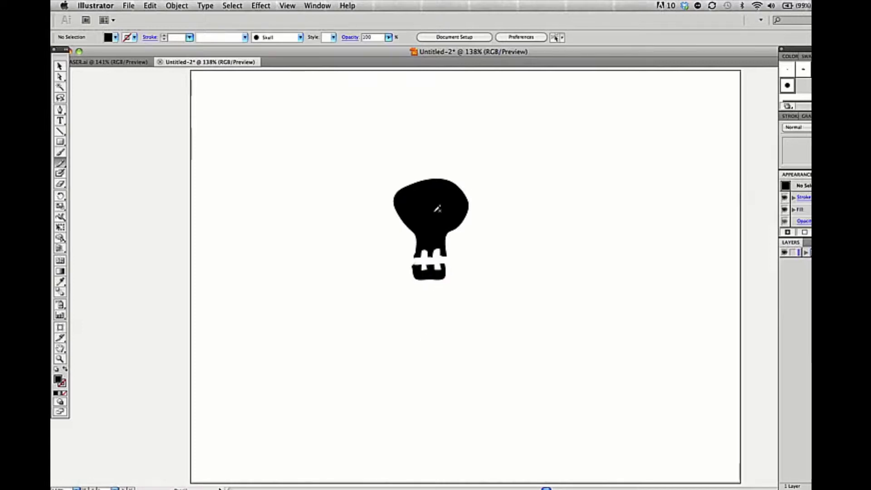
pyautogui.moveTo(430, 202)
pyautogui.mouseDown()
pyautogui.moveTo(413, 216)
pyautogui.moveTo(413, 204)
pyautogui.moveTo(432, 197)
pyautogui.moveTo(452, 217)
pyautogui.moveTo(457, 204)
pyautogui.moveTo(445, 196)
pyautogui.moveTo(435, 233)
pyautogui.moveTo(436, 214)
pyautogui.mouseUp()
# Cut the eye and nose shapes out of the skull's upper part with Pathfinder's Exclude shape mode
pyautogui.press('v')
pyautogui.moveTo(348, 178); pyautogui.dragTo(490, 229)
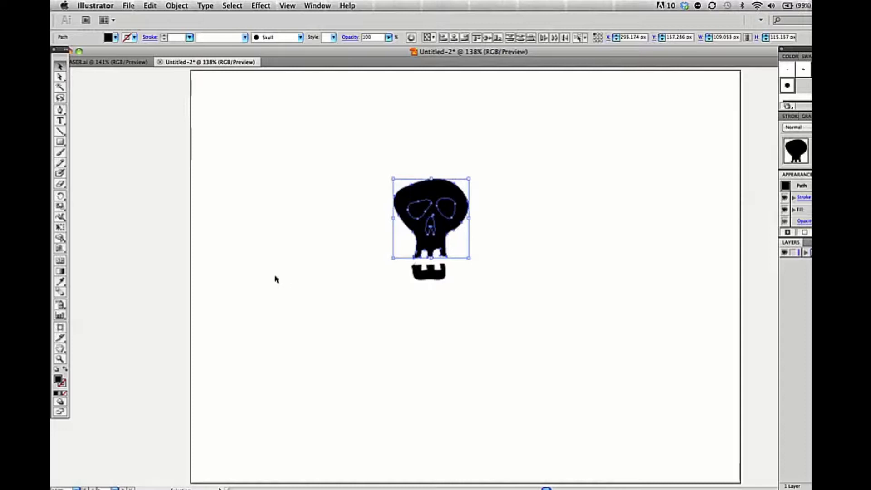
pyautogui.click(311, 6)
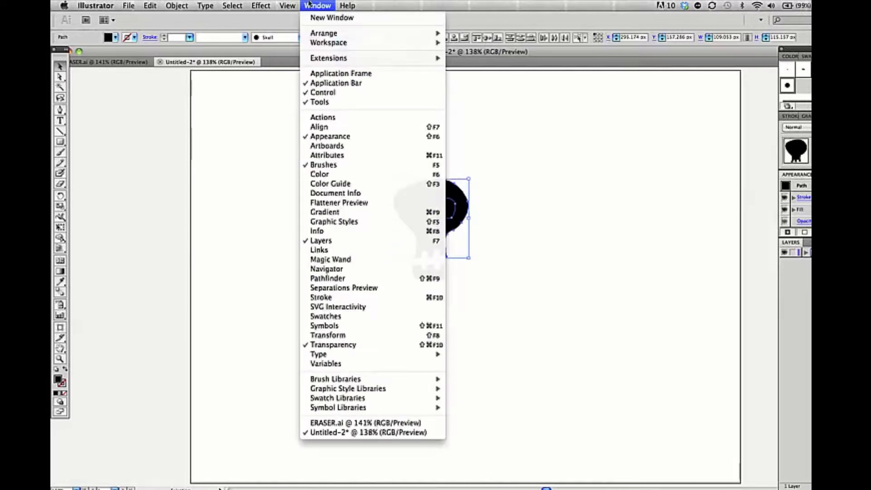
pyautogui.click(341, 278)
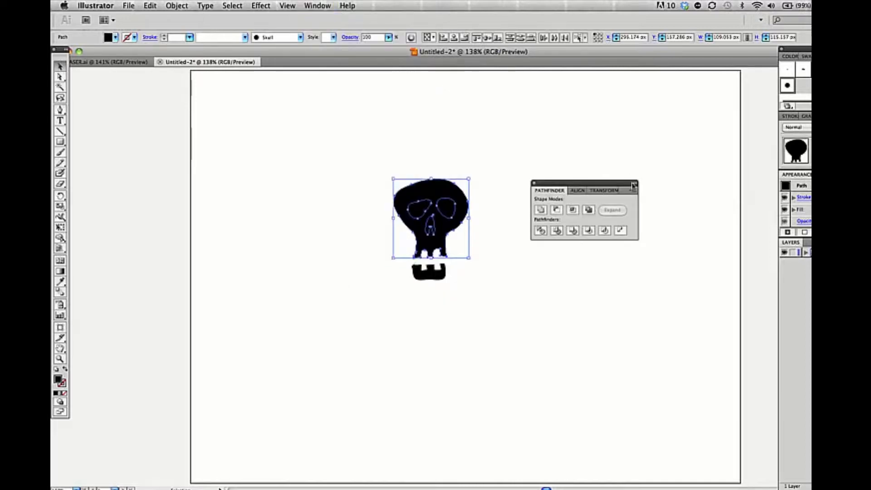
pyautogui.click(588, 210)
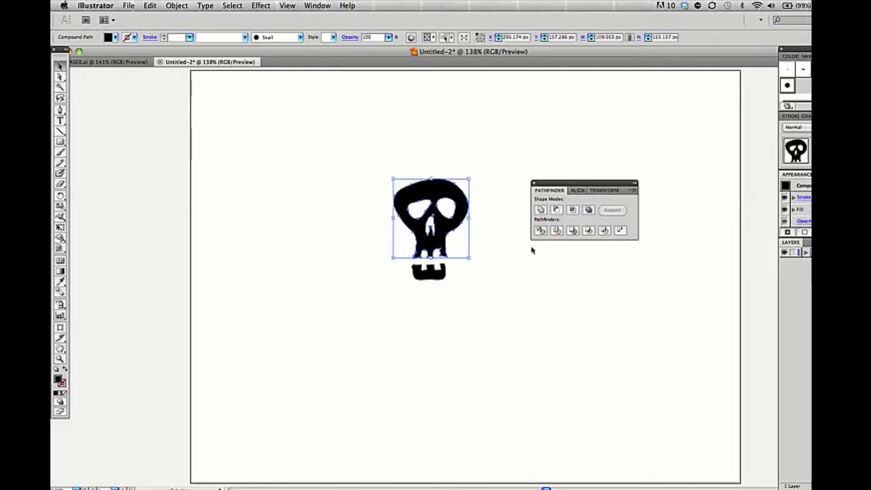
pyautogui.click(500, 251)
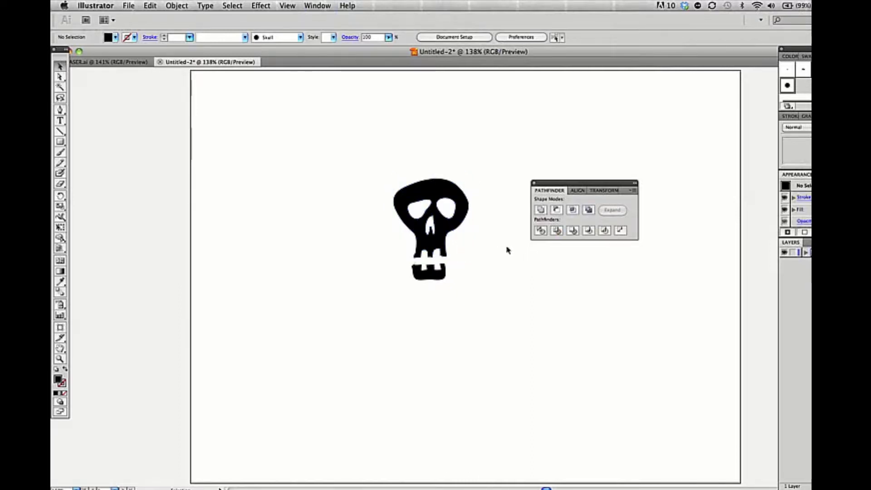
pyautogui.click(533, 183)
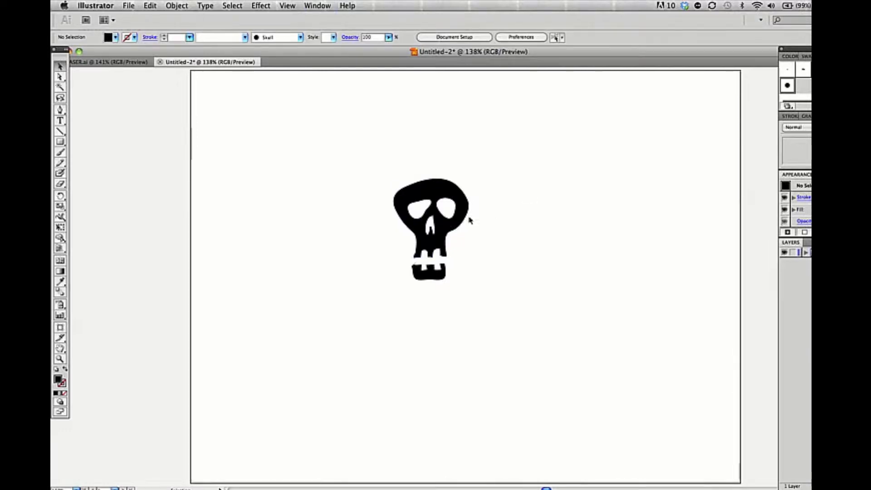
# Select the whole skull, including both the head and the jaw
pyautogui.moveTo(363, 175); pyautogui.dragTo(479, 296)
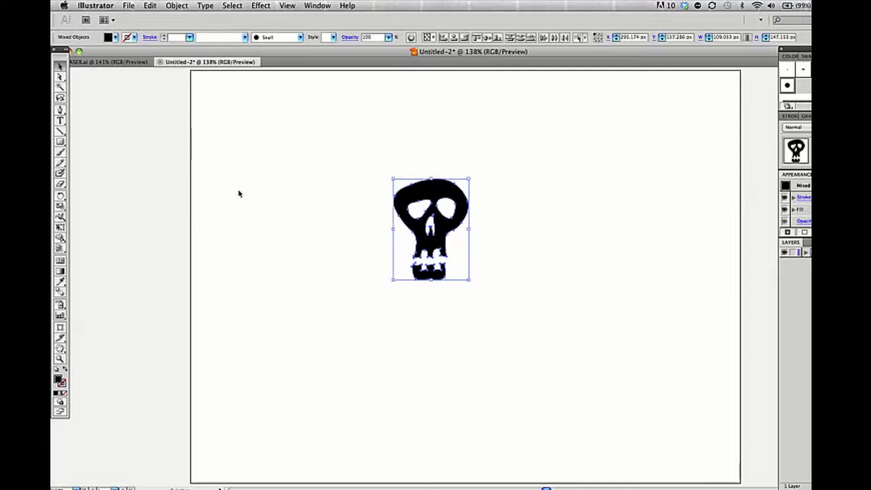
pyautogui.click(300, 37)
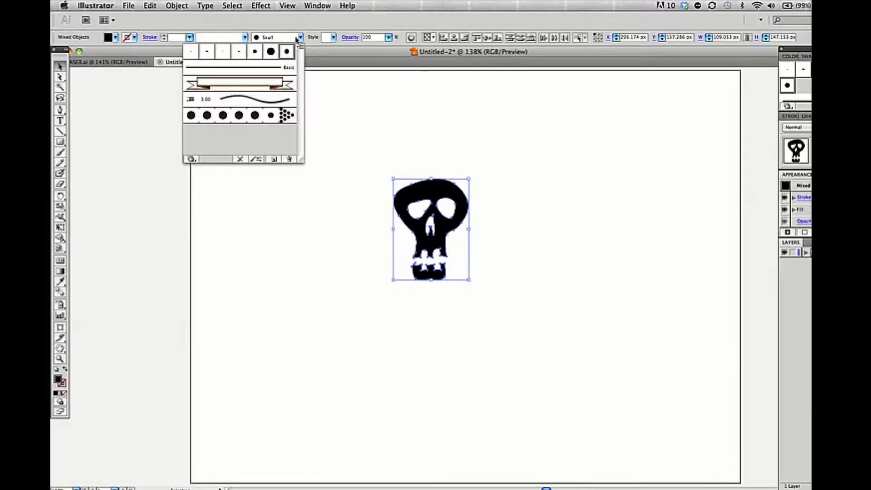
pyautogui.click(300, 37)
pyautogui.click(300, 37)
pyautogui.click(301, 38)
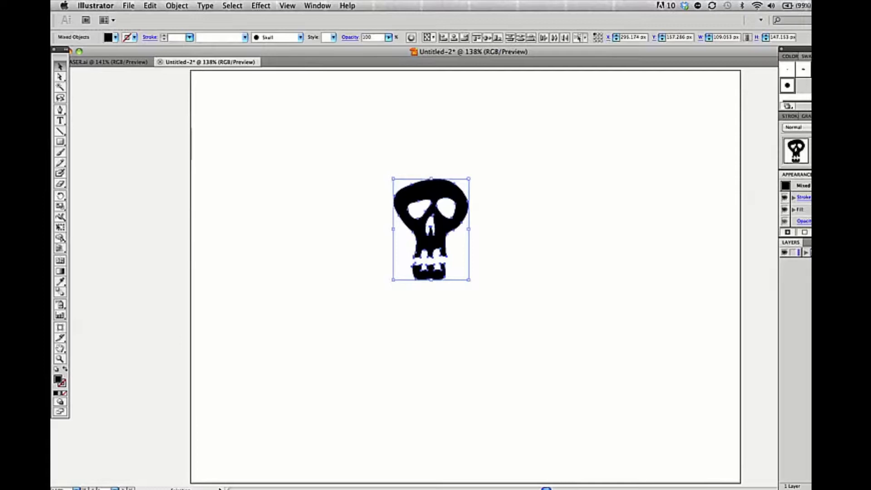
pyautogui.click(804, 56)
pyautogui.click(810, 56)
pyautogui.click(790, 56)
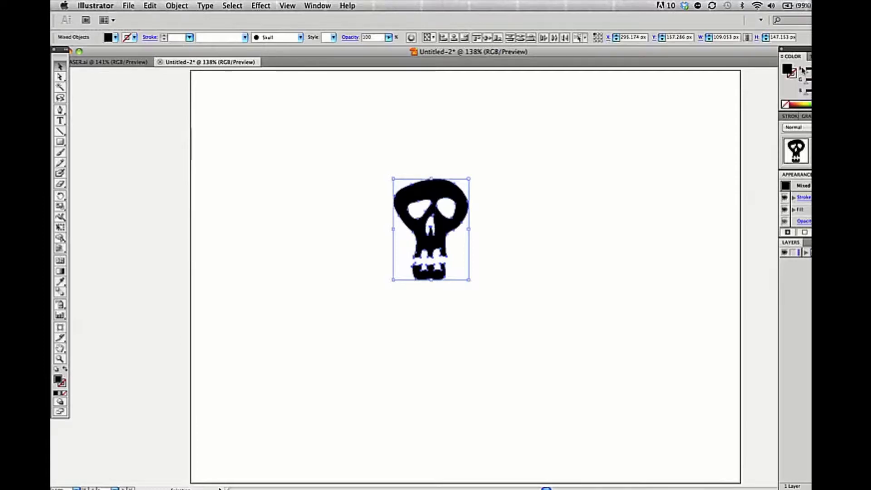
pyautogui.click(804, 56)
pyautogui.click(811, 56)
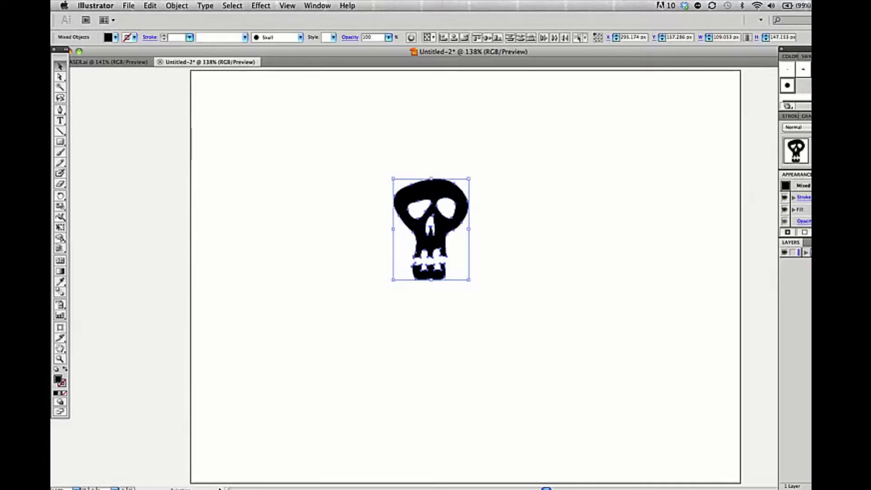
pyautogui.click(811, 56)
pyautogui.press('Escape')
# Create a new scatter brush named Skullz from the selected skull, keeping the default brush options
pyautogui.click(300, 38)
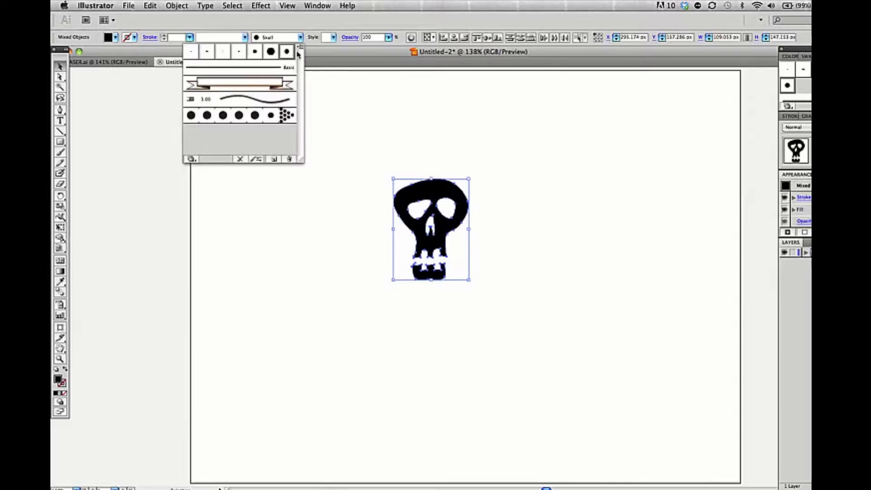
pyautogui.click(300, 47)
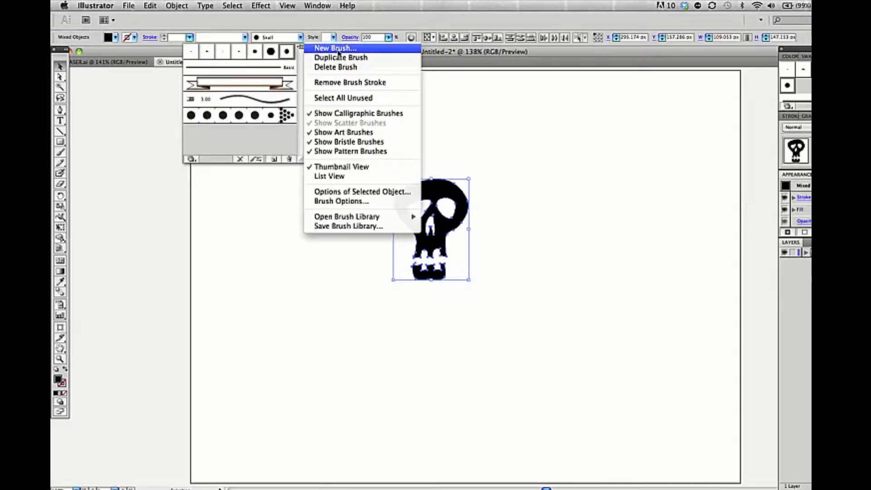
pyautogui.click(368, 49)
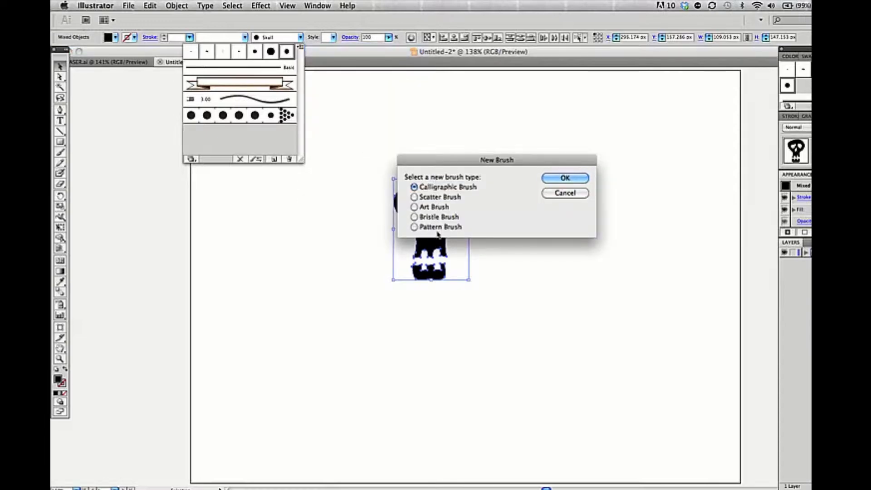
pyautogui.click(445, 198)
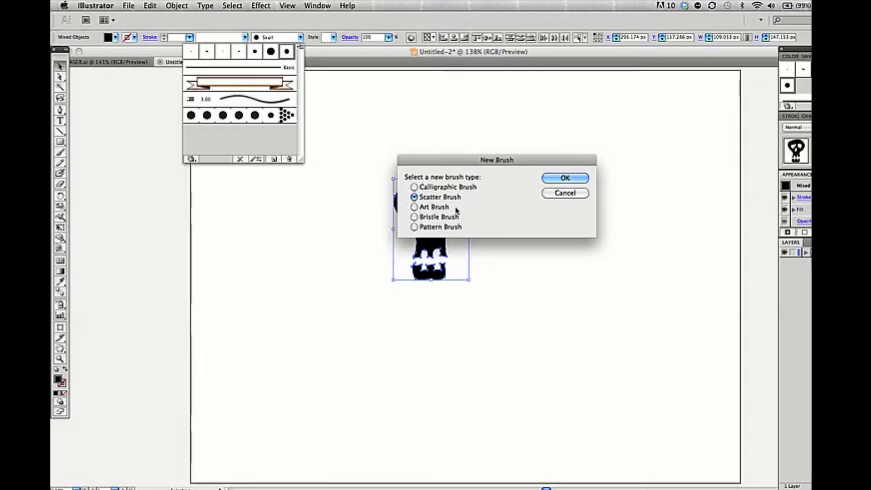
pyautogui.click(560, 179)
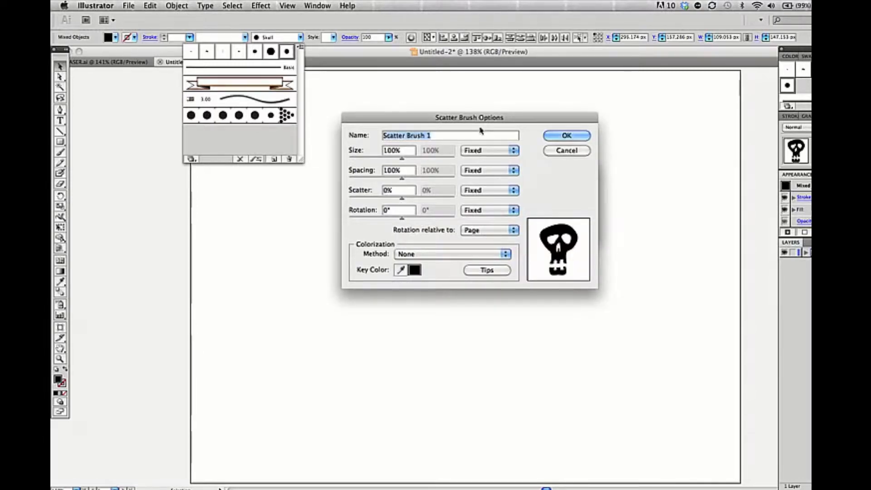
pyautogui.write('Skullz')
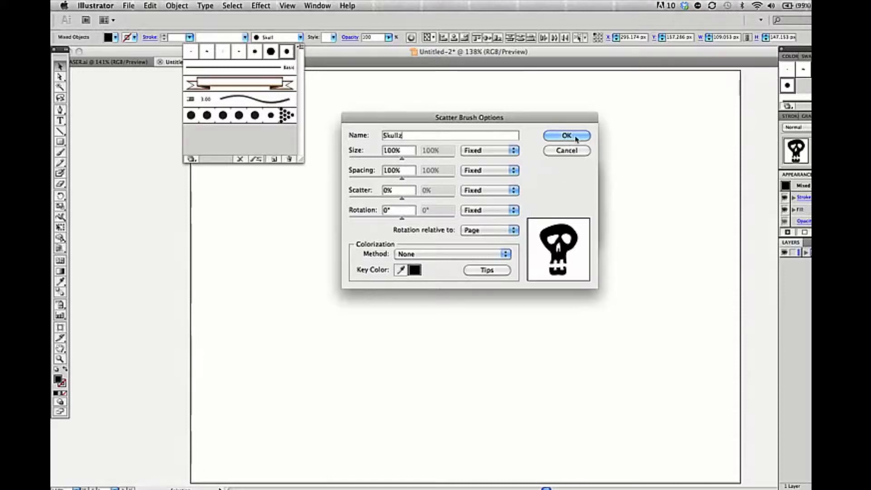
pyautogui.press('Return')
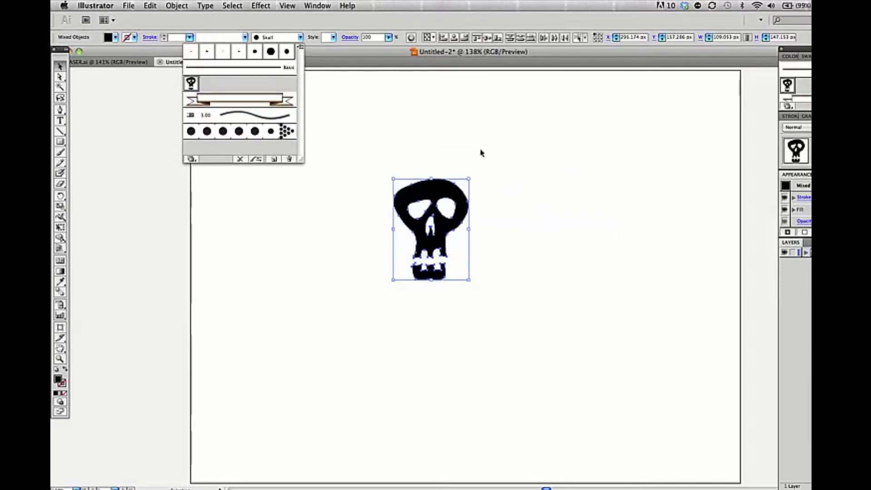
pyautogui.click(302, 43)
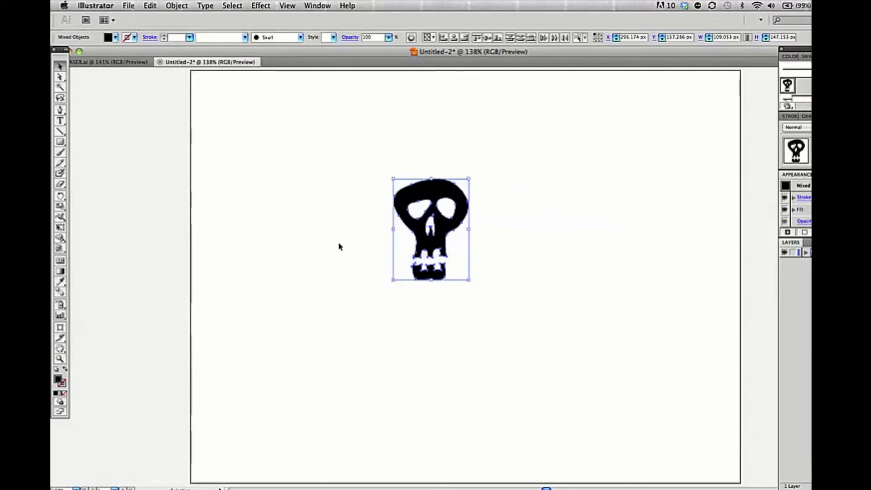
# Delete the skull artwork from the artboard and set the Paintbrush tool to use the Skullz brush
pyautogui.press('Delete')
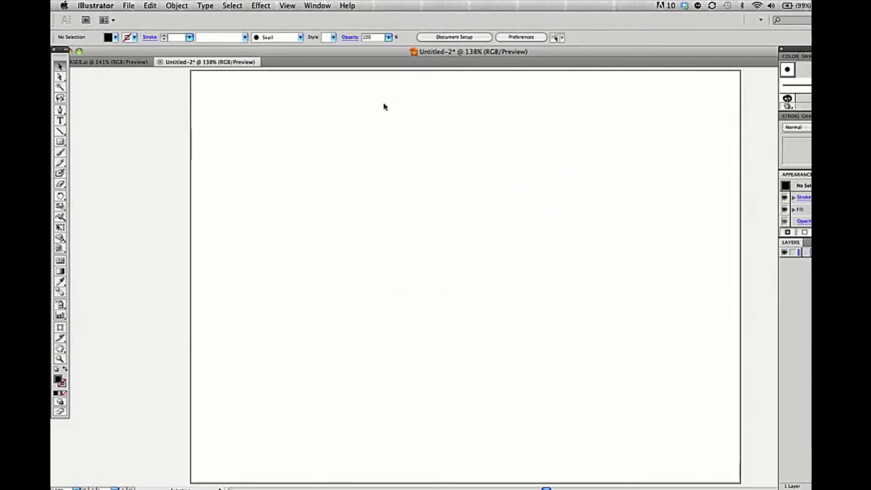
pyautogui.click(60, 152)
pyautogui.click(300, 38)
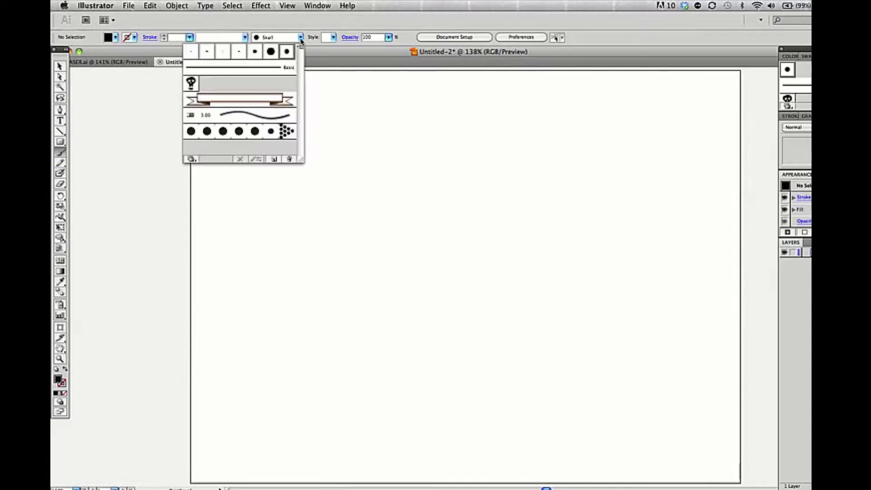
pyautogui.click(190, 84)
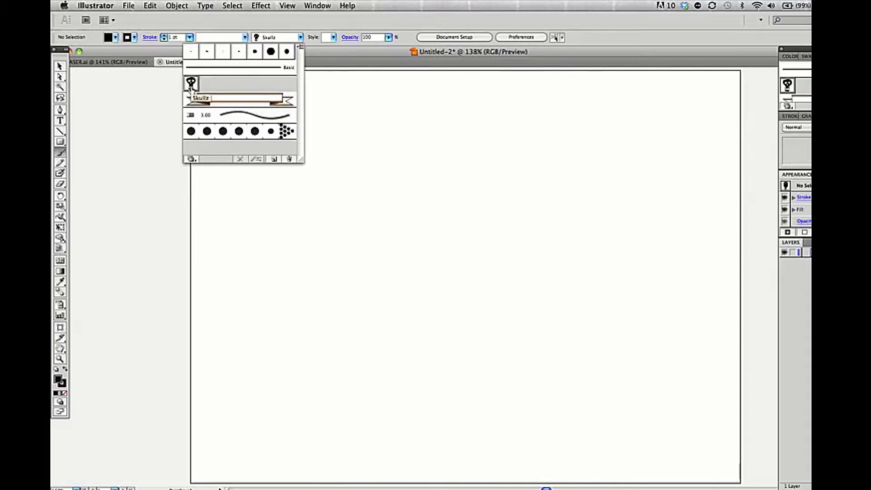
pyautogui.click(300, 37)
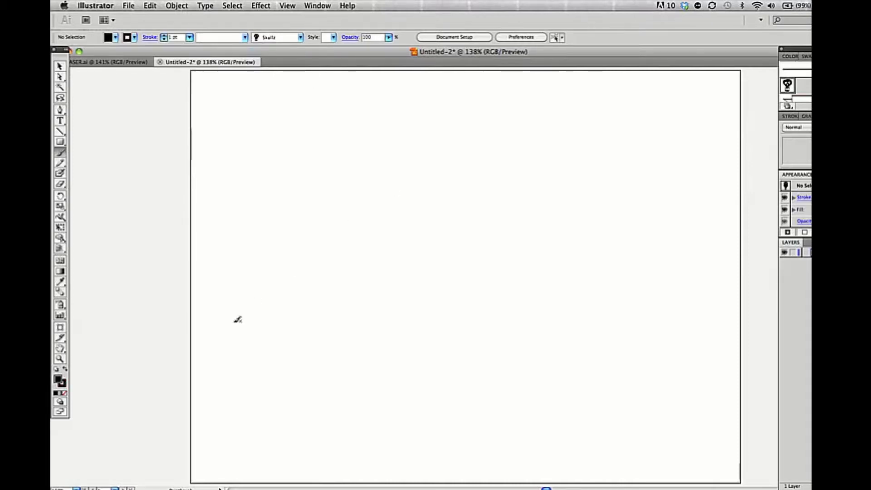
# Paint a diagonal and a horizontal trial stroke with the Skullz brush, undoing each one
pyautogui.moveTo(213, 340); pyautogui.dragTo(665, 156)
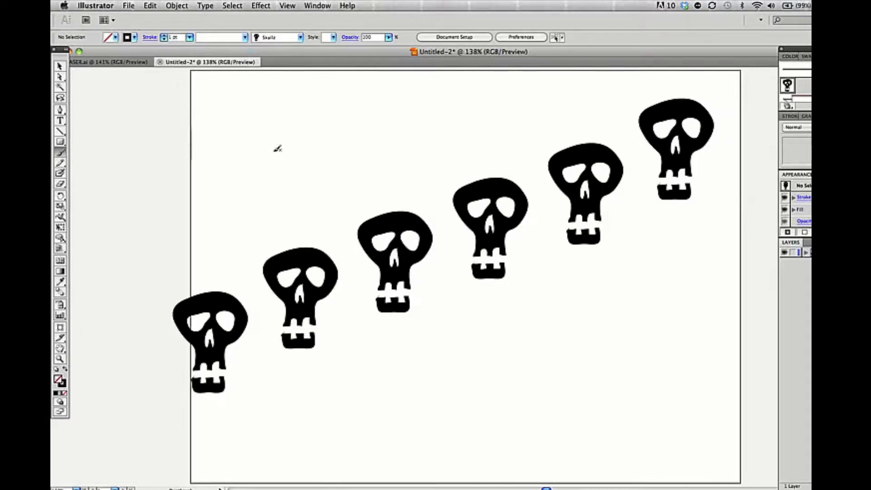
pyautogui.press('super+z')
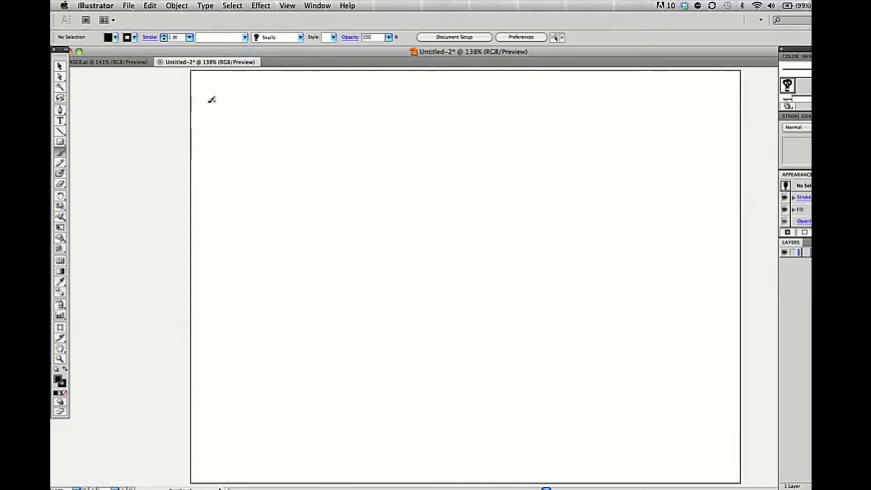
pyautogui.moveTo(208, 105)
pyautogui.mouseDown()
pyautogui.moveTo(378, 96)
pyautogui.moveTo(662, 104)
pyautogui.mouseUp()
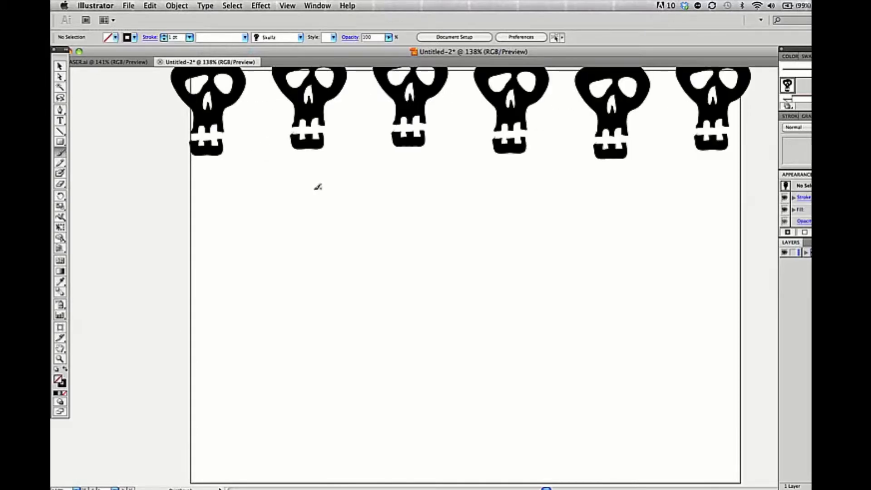
pyautogui.press('super+z')
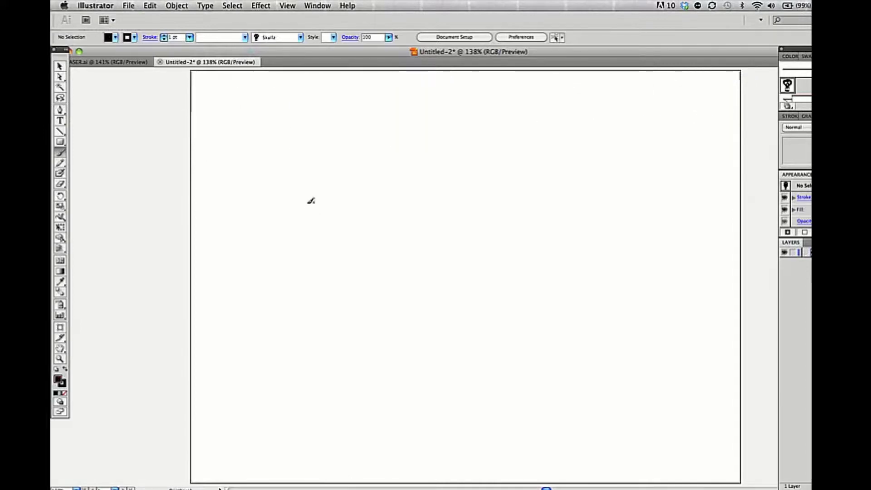
# Reduce the Skullz brush's size to about half in its scatter options and paint a rising diagonal stroke across the artboard
pyautogui.click(300, 38)
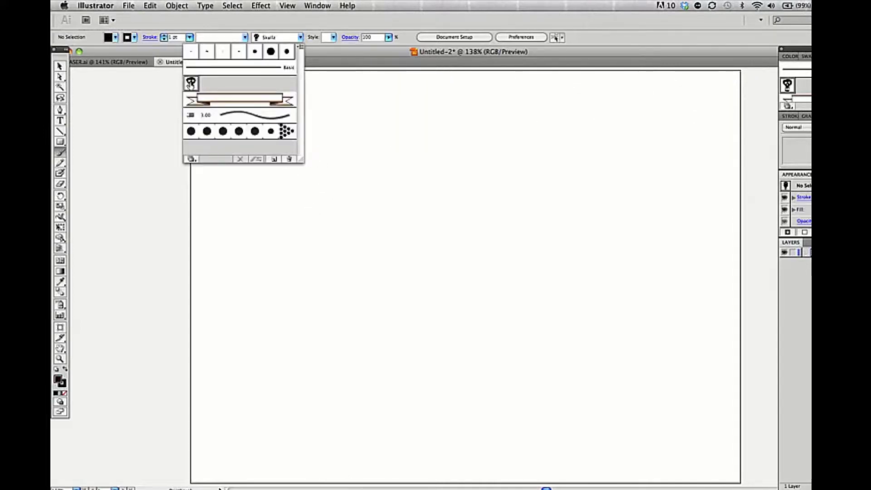
pyautogui.doubleClick(190, 84)
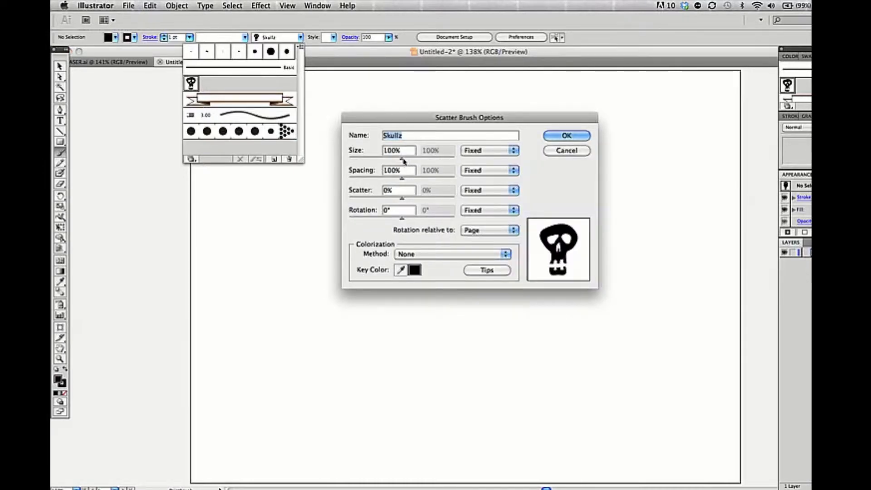
pyautogui.moveTo(403, 161); pyautogui.dragTo(373, 166)
pyautogui.click(556, 137)
pyautogui.click(335, 153)
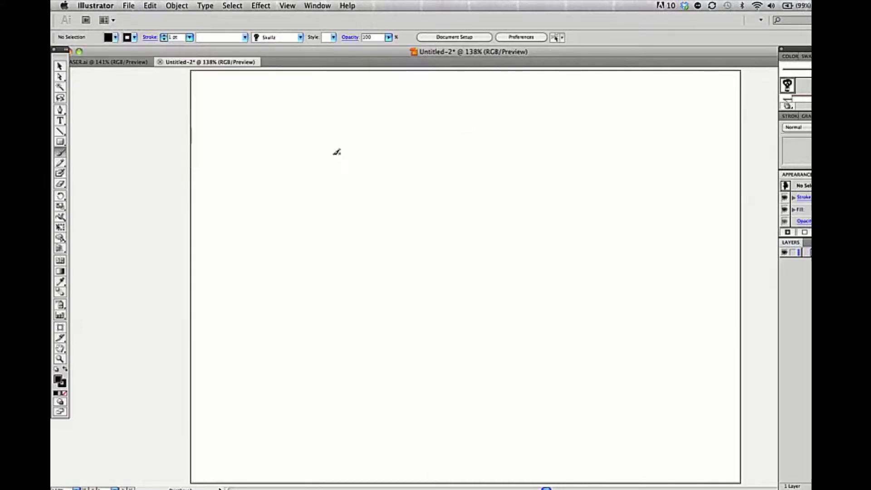
pyautogui.moveTo(225, 287); pyautogui.dragTo(336, 252)
pyautogui.moveTo(666, 131); pyautogui.dragTo(665, 132)
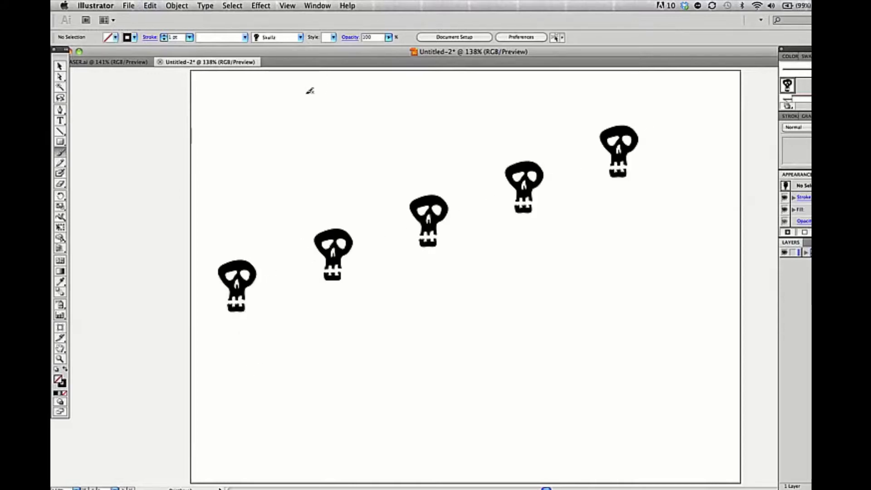
# Set the Skullz brush's spacing to 25% without changing existing strokes, and paint a second rising stroke below the first one
pyautogui.click(300, 37)
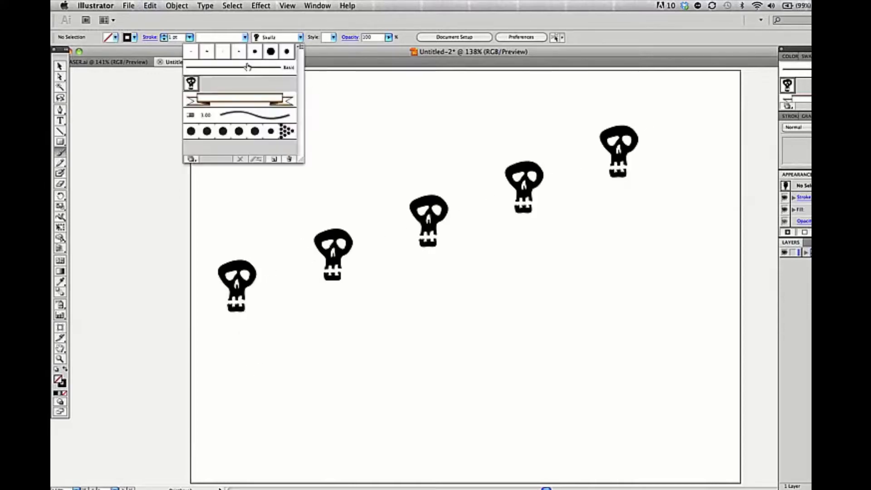
pyautogui.doubleClick(191, 83)
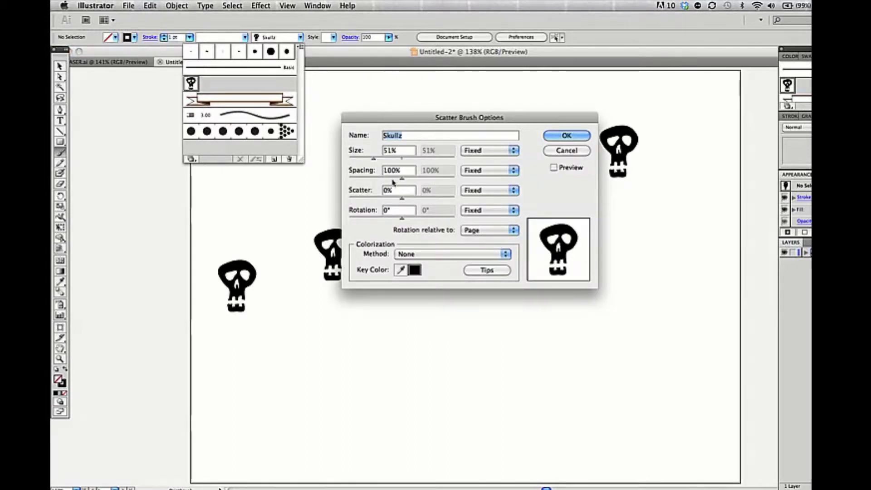
pyautogui.moveTo(402, 178); pyautogui.dragTo(358, 186)
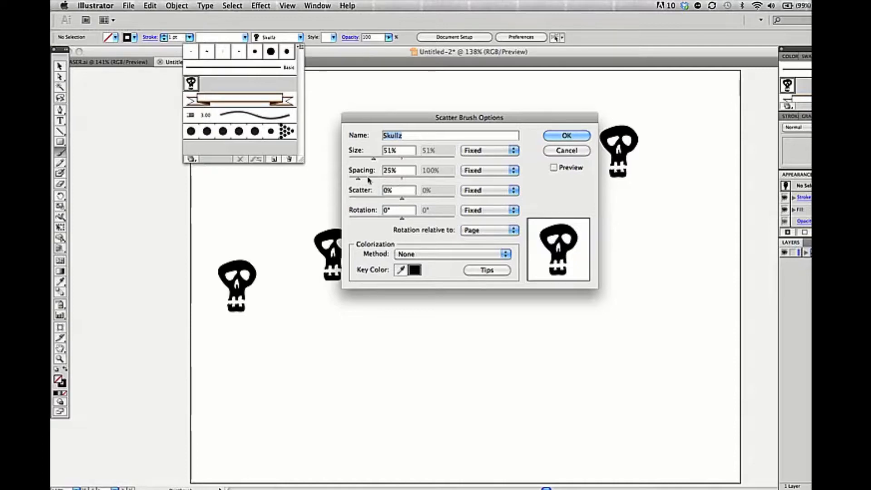
pyautogui.click(561, 142)
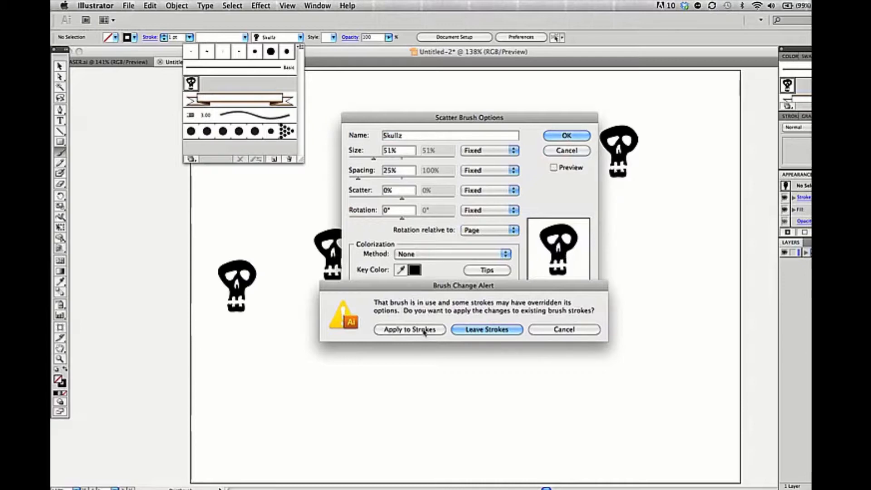
pyautogui.click(482, 330)
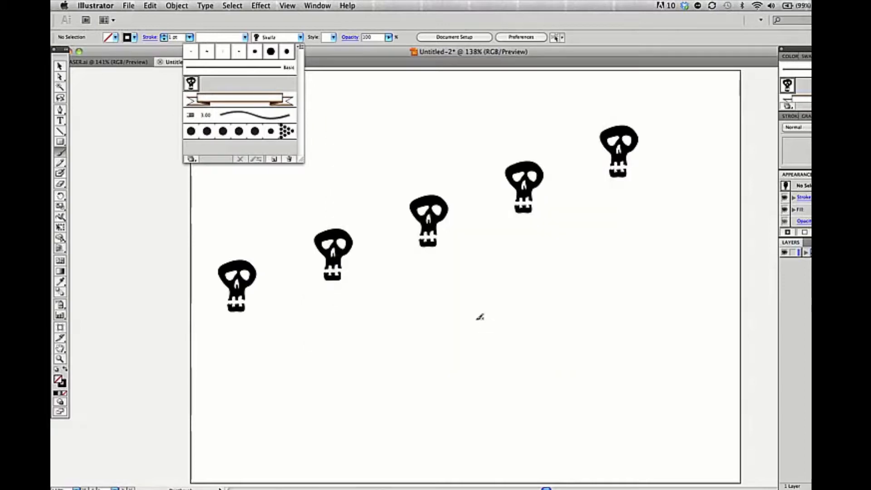
pyautogui.keyDown('super'); pyautogui.click(321, 348); pyautogui.keyUp('super')
pyautogui.moveTo(226, 383)
pyautogui.mouseDown()
pyautogui.moveTo(574, 247)
pyautogui.moveTo(720, 177)
pyautogui.mouseUp()
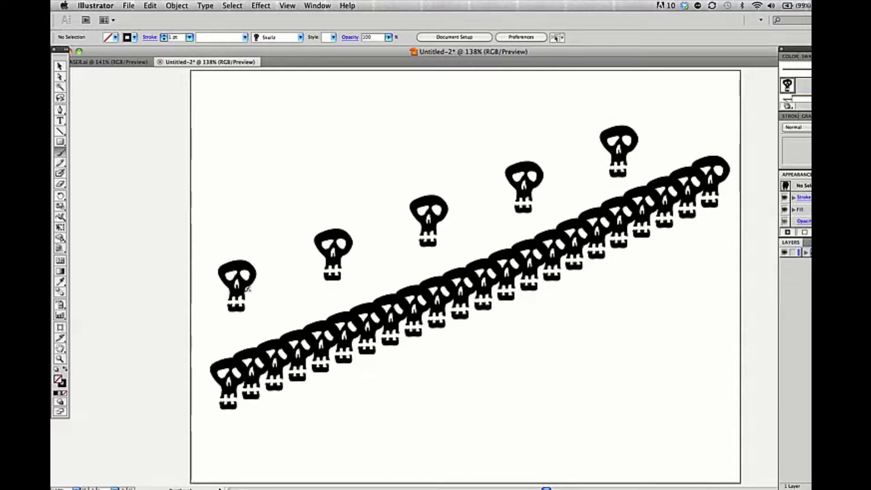
# Set the Skullz brush's fixed scatter to 51%, applying it to existing strokes, and paint two more rising strokes below them
pyautogui.click(300, 37)
pyautogui.doubleClick(192, 83)
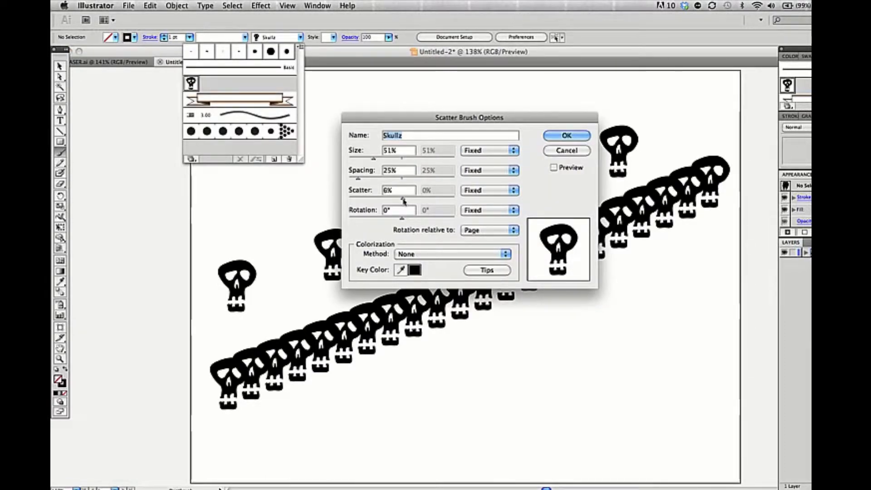
pyautogui.moveTo(402, 200); pyautogui.dragTo(410, 203)
pyautogui.click(557, 139)
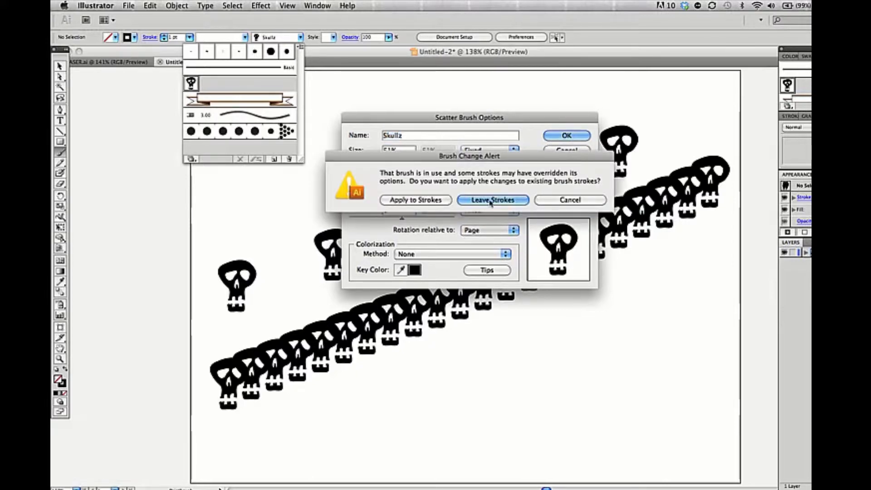
pyautogui.click(418, 200)
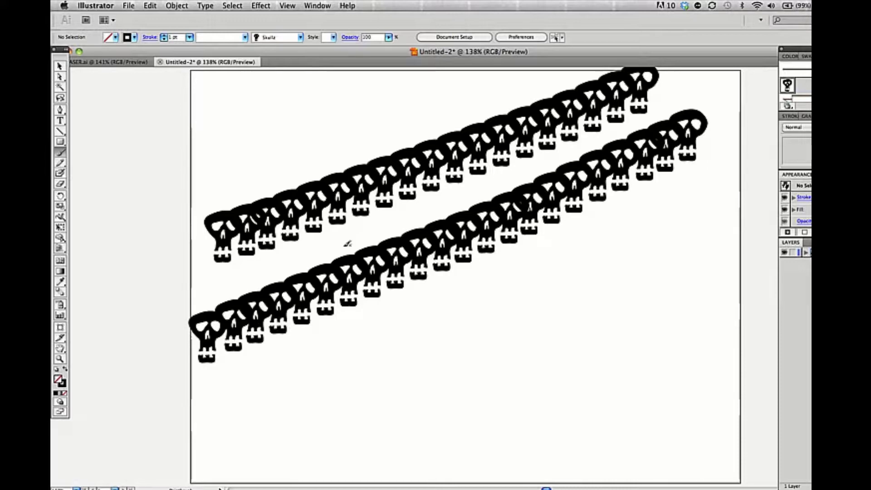
pyautogui.moveTo(250, 397); pyautogui.dragTo(633, 265)
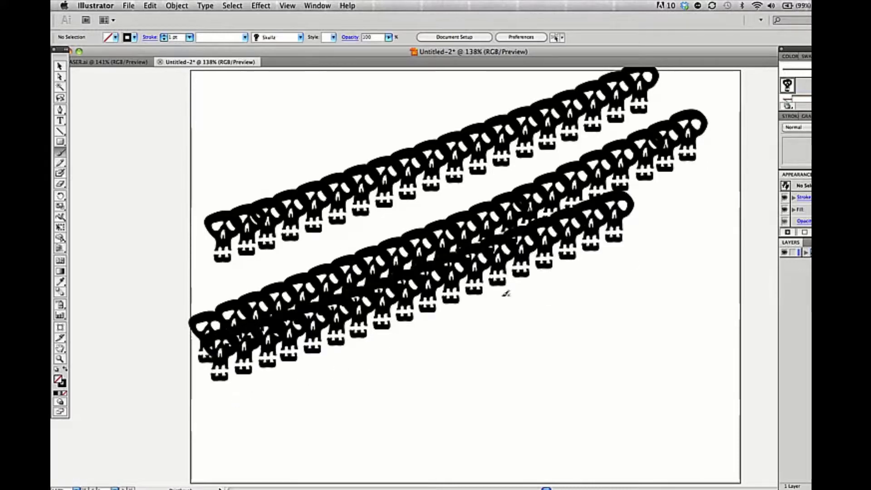
pyautogui.moveTo(307, 434); pyautogui.dragTo(589, 304)
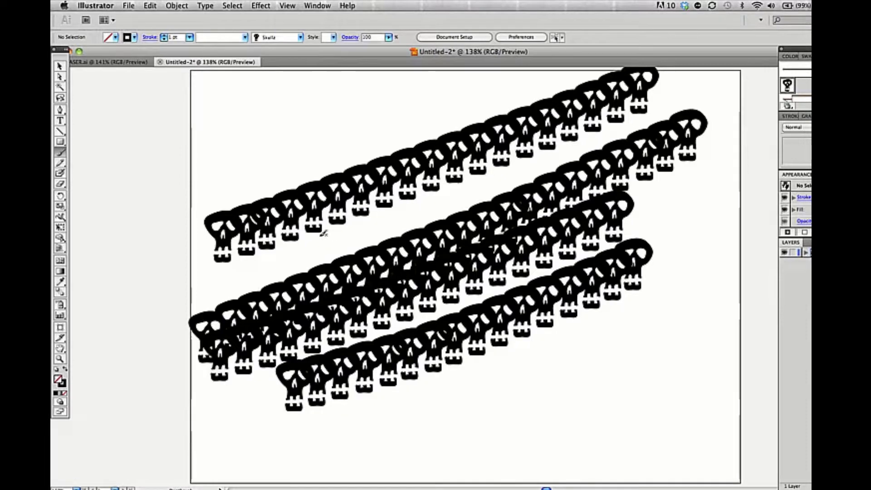
# Switch the Skullz brush's scatter to Random with a range of -25% to 25%, leaving the existing strokes as they are
pyautogui.click(299, 37)
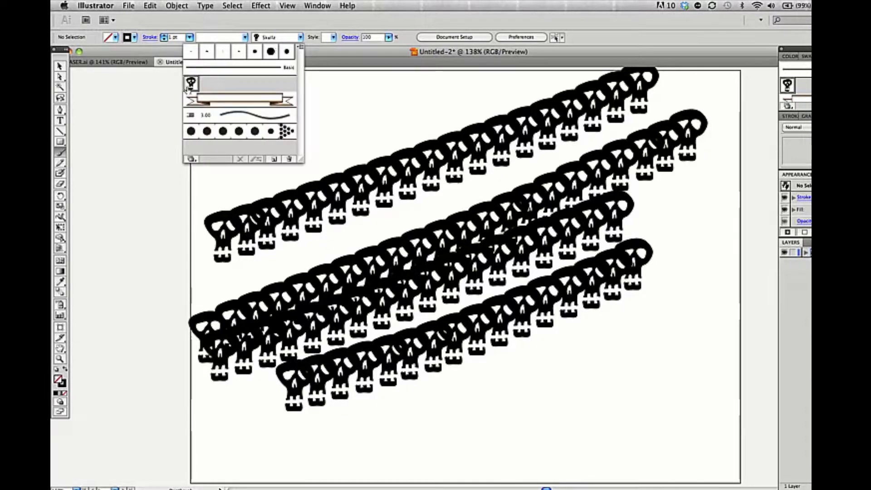
pyautogui.doubleClick(191, 83)
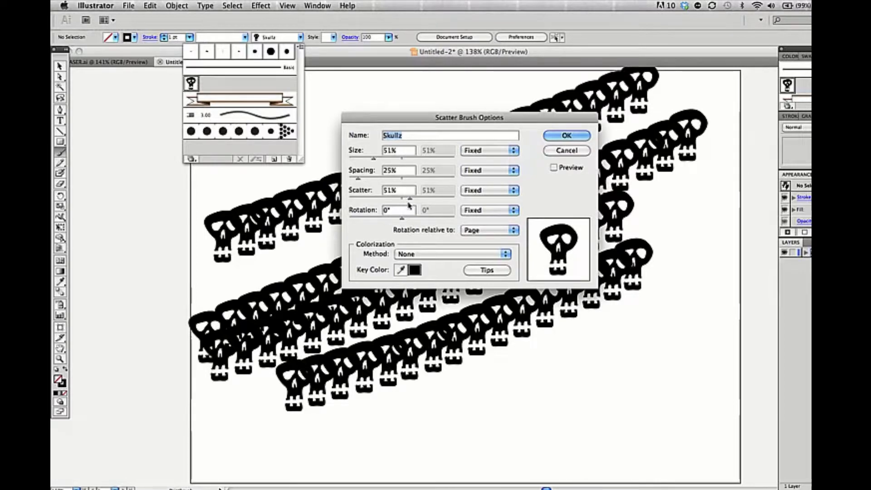
pyautogui.click(514, 190)
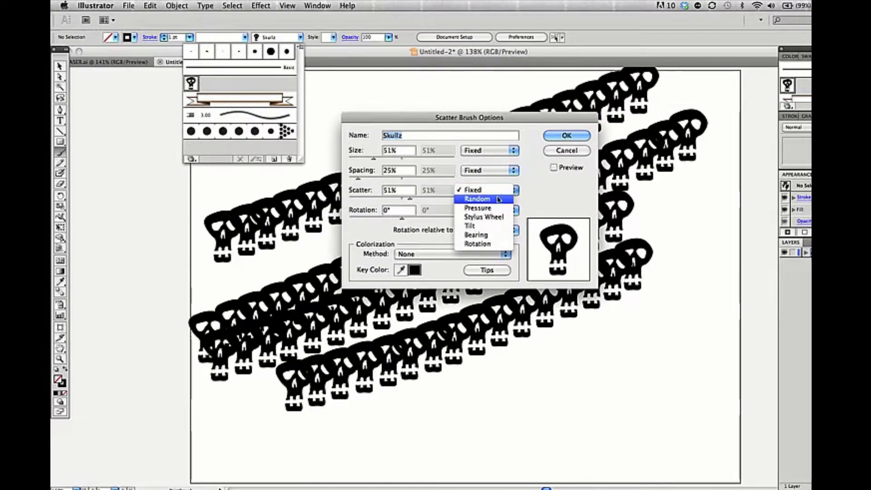
pyautogui.click(502, 200)
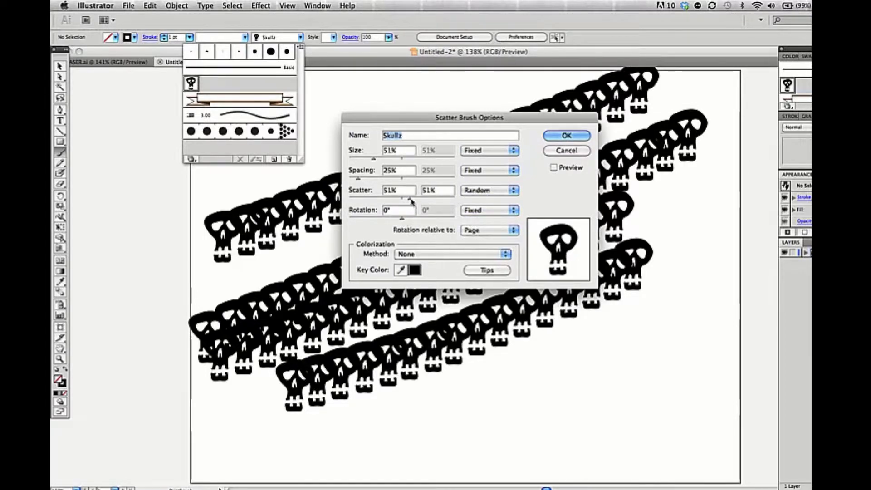
pyautogui.moveTo(411, 201); pyautogui.dragTo(407, 202)
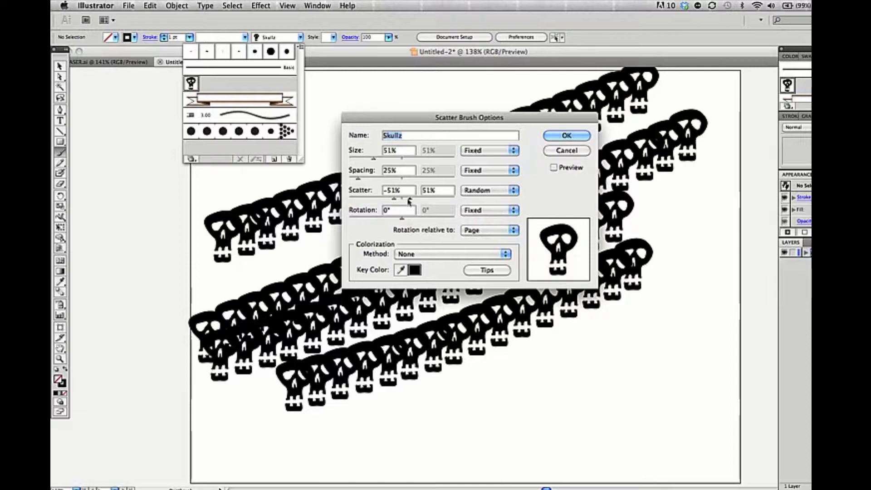
pyautogui.moveTo(405, 203); pyautogui.dragTo(400, 202)
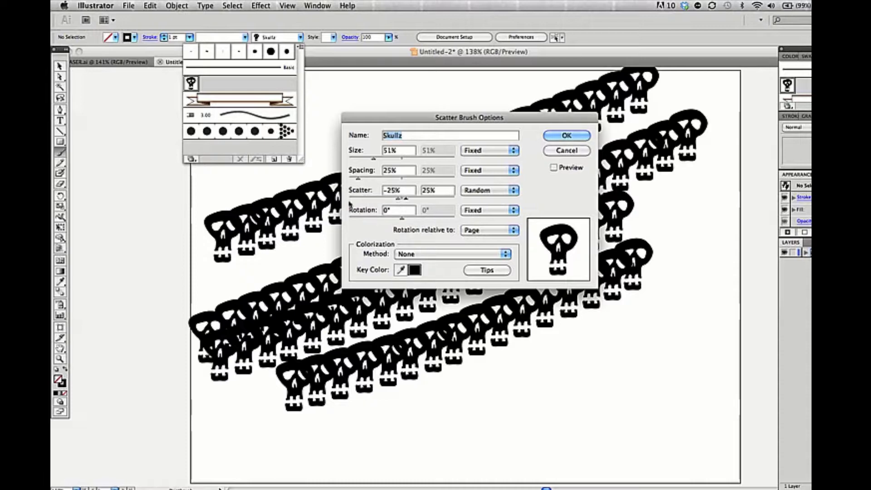
pyautogui.click(564, 135)
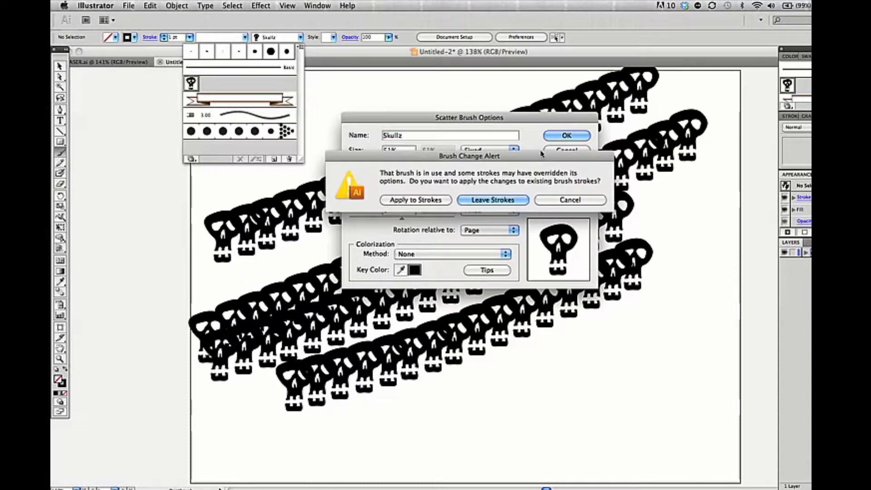
pyautogui.click(499, 200)
# Delete all the strokes and paint one new rising Skullz stroke across the empty artboard
pyautogui.press('super+a')
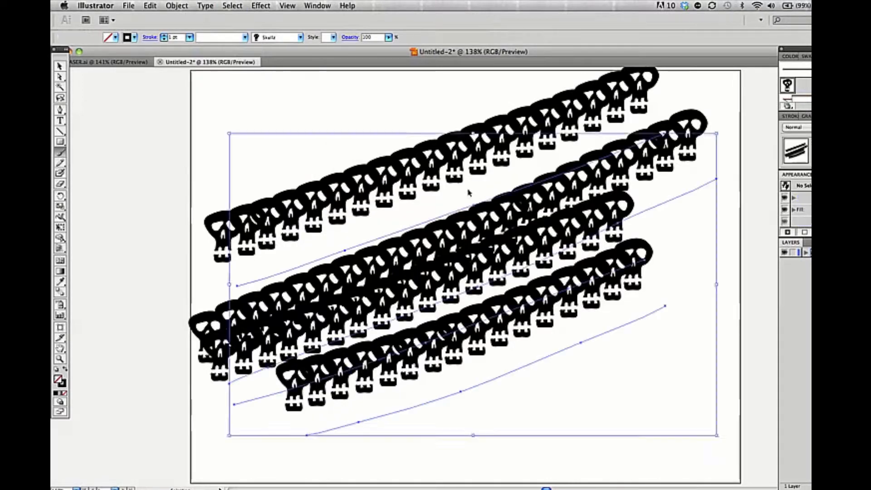
pyautogui.press('Delete')
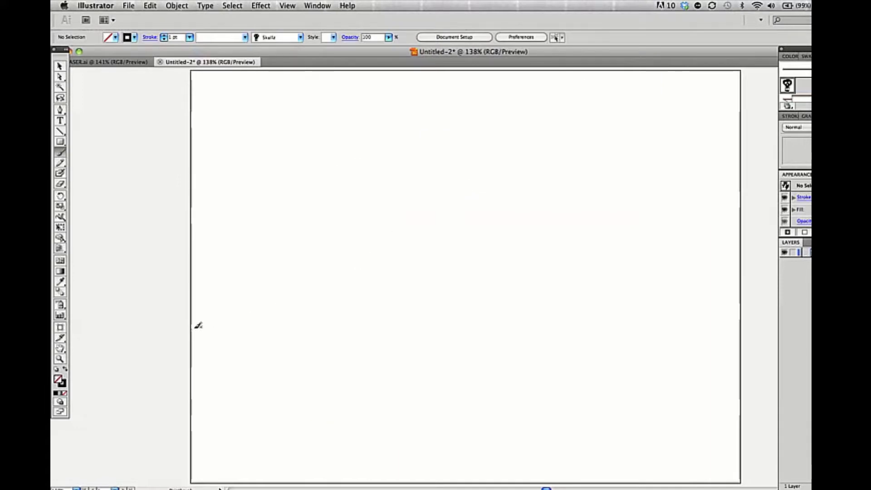
pyautogui.moveTo(211, 328); pyautogui.dragTo(309, 283)
pyautogui.moveTo(666, 155); pyautogui.dragTo(704, 141)
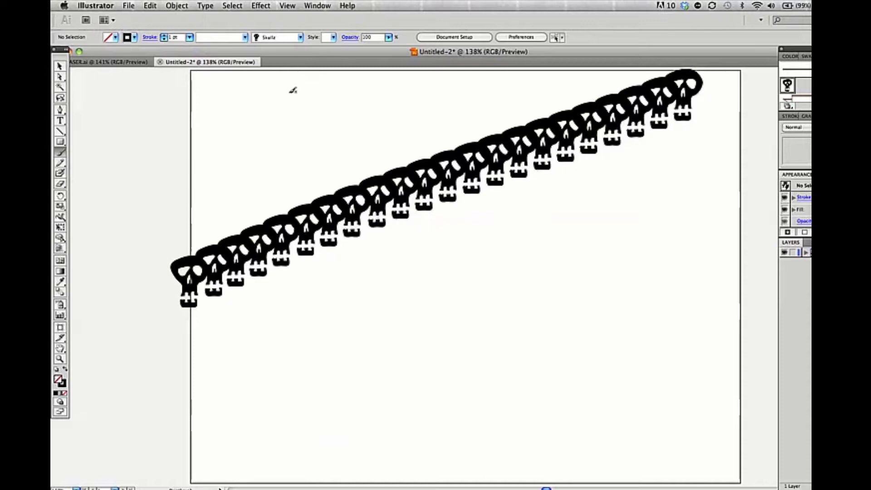
# Widen the Skullz brush's random scatter to a range of -89% to 86% and apply it to the existing stroke
pyautogui.click(300, 38)
pyautogui.doubleClick(191, 83)
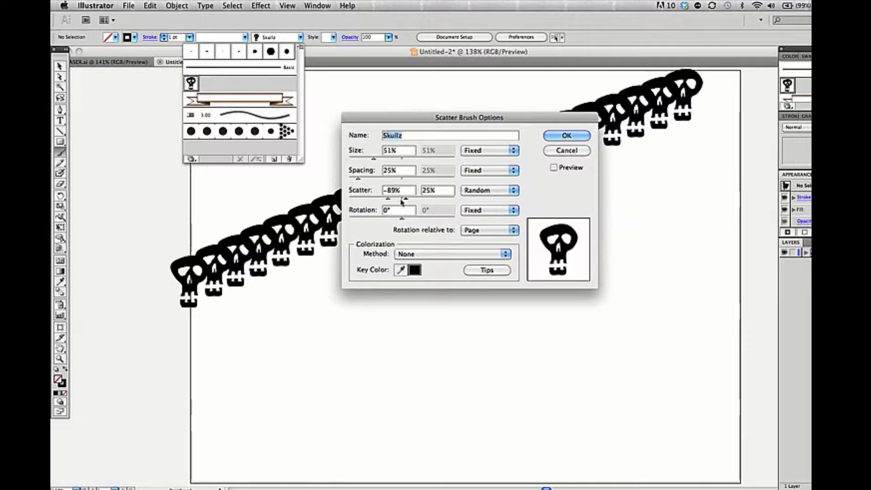
pyautogui.moveTo(405, 199); pyautogui.dragTo(416, 201)
pyautogui.press('Return')
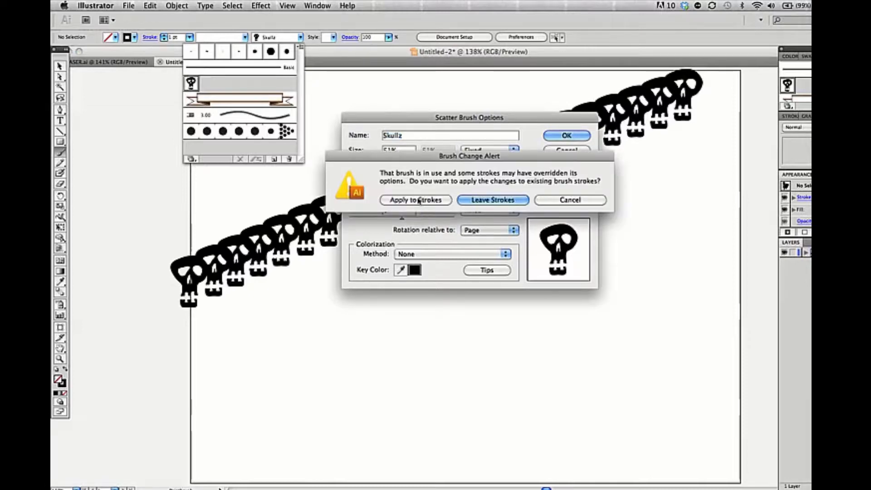
pyautogui.click(424, 200)
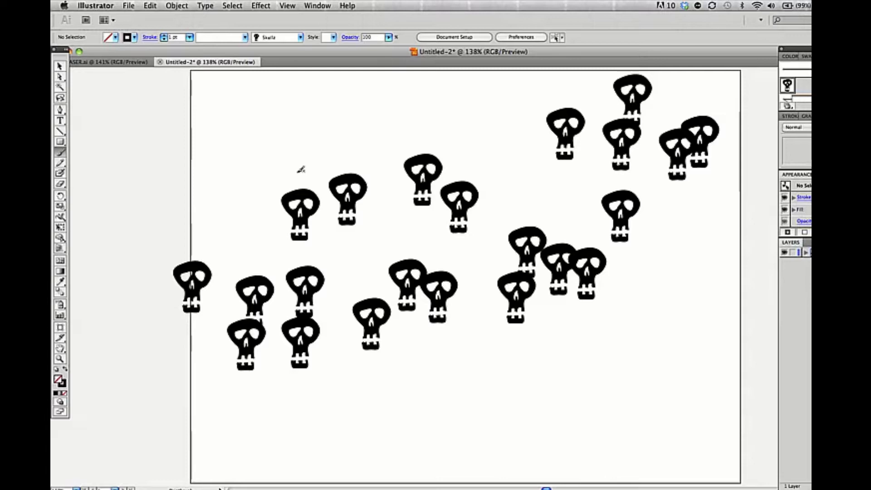
# With the stroke selected and live preview on, set the brush's random scatter to -25% and 51%, keeping the artwork visible beside the options
pyautogui.press('super+a')
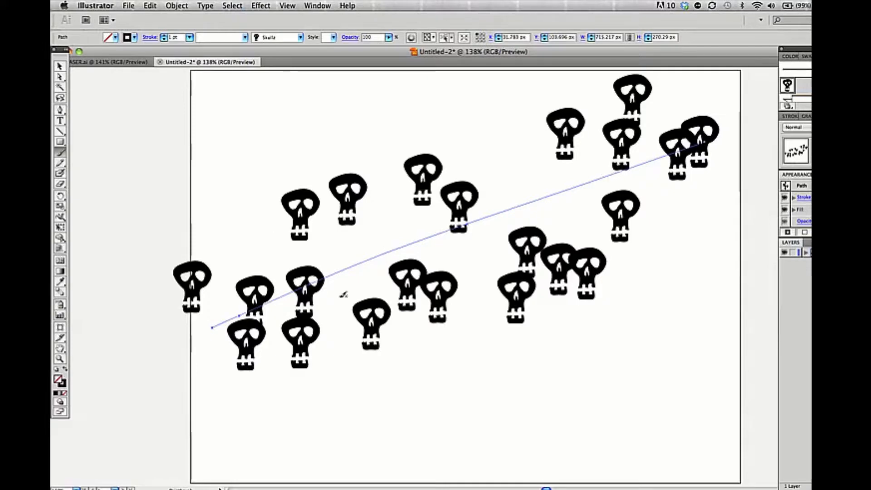
pyautogui.click(301, 37)
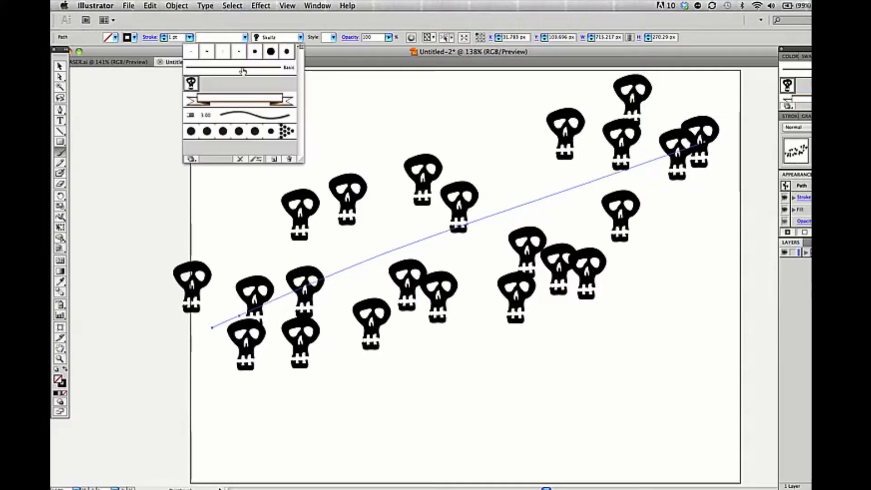
pyautogui.doubleClick(191, 83)
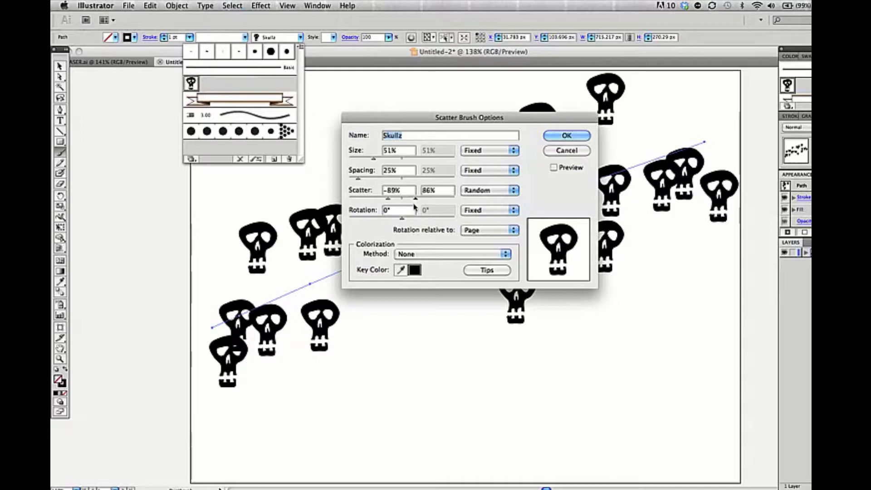
pyautogui.click(554, 168)
pyautogui.moveTo(417, 198)
pyautogui.mouseDown()
pyautogui.moveTo(391, 204)
pyautogui.moveTo(409, 200)
pyautogui.mouseUp()
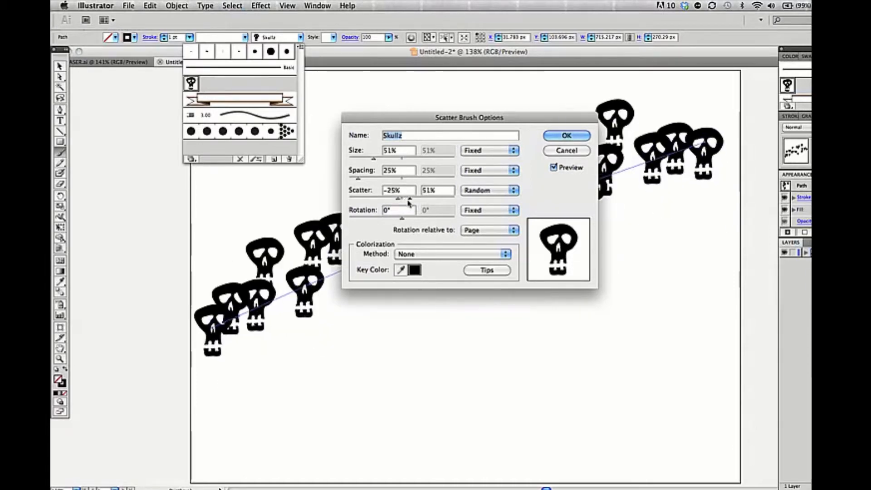
pyautogui.moveTo(474, 117)
pyautogui.mouseDown()
pyautogui.moveTo(475, 230)
pyautogui.moveTo(617, 257)
pyautogui.moveTo(606, 248)
pyautogui.mouseUp()
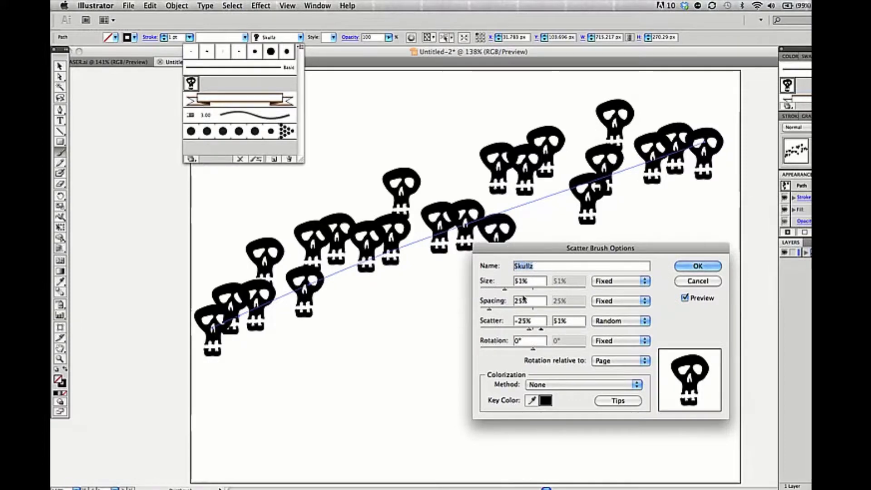
# Set the brush's fixed spacing to 42% and make its size Random between 19% and 54%
pyautogui.moveTo(488, 311); pyautogui.dragTo(499, 312)
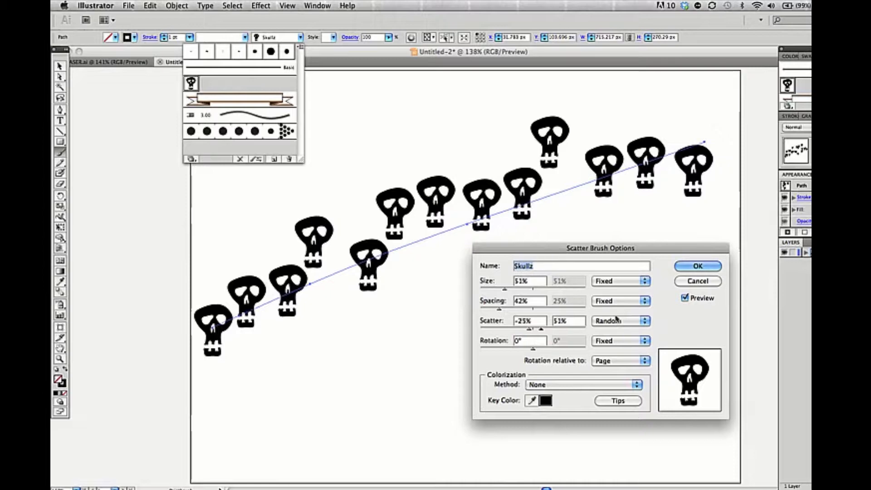
pyautogui.click(612, 282)
pyautogui.click(610, 290)
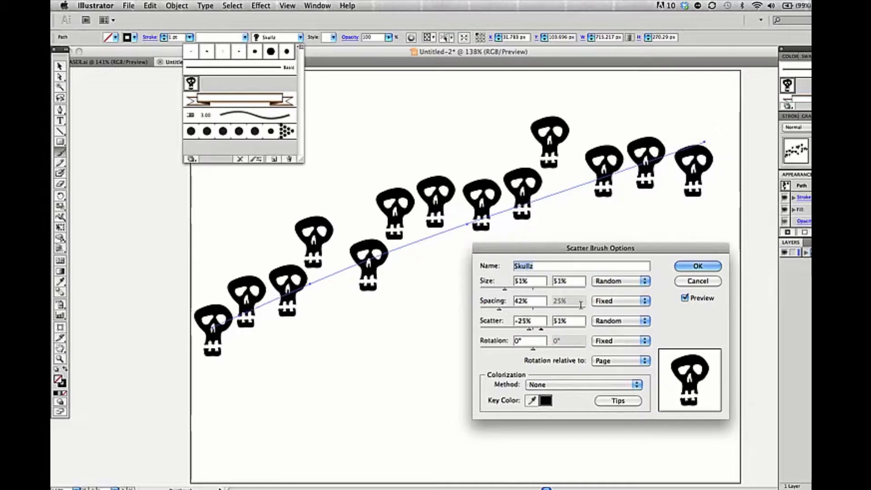
pyautogui.moveTo(503, 291)
pyautogui.mouseDown()
pyautogui.moveTo(485, 291)
pyautogui.moveTo(510, 294)
pyautogui.mouseUp()
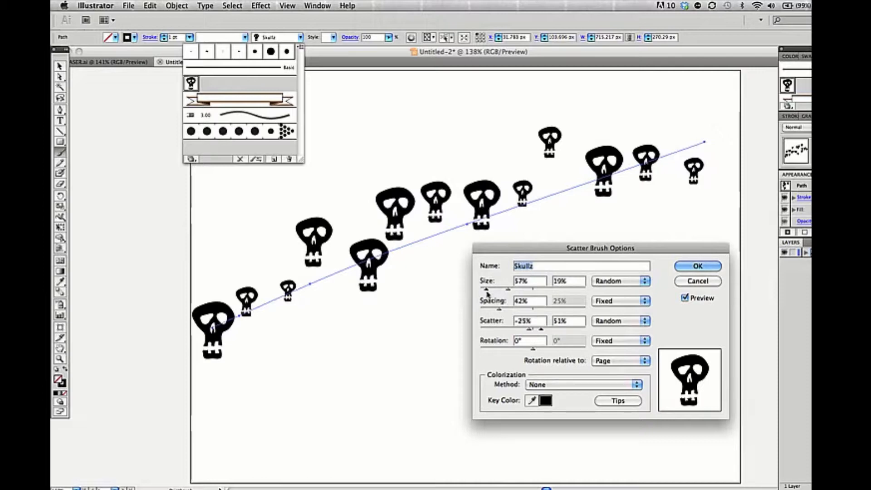
pyautogui.moveTo(486, 292); pyautogui.dragTo(506, 296)
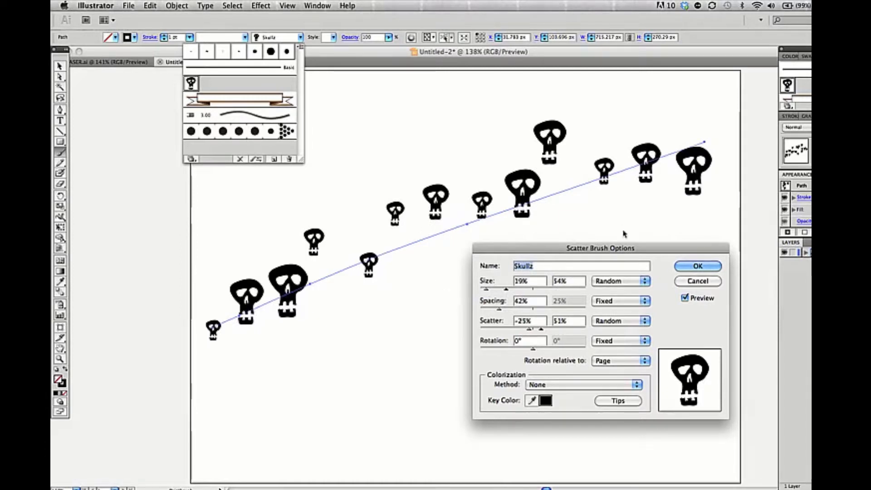
# Make the brush's spacing Random, with values of 48% and 24%
pyautogui.click(611, 304)
pyautogui.click(610, 310)
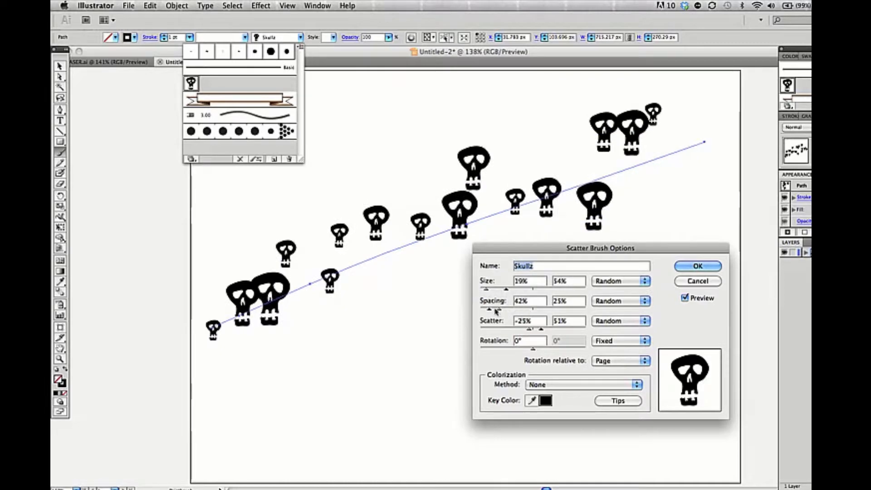
pyautogui.moveTo(490, 311)
pyautogui.mouseDown()
pyautogui.moveTo(502, 313)
pyautogui.moveTo(489, 311)
pyautogui.mouseUp()
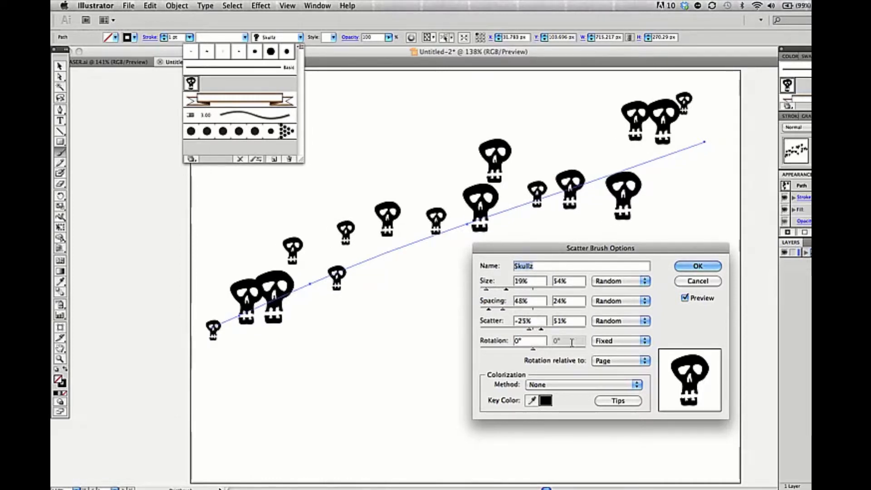
# Make the Skullz brush's rotation Random, ranging from -43° to 34°
pyautogui.moveTo(534, 349); pyautogui.dragTo(533, 352)
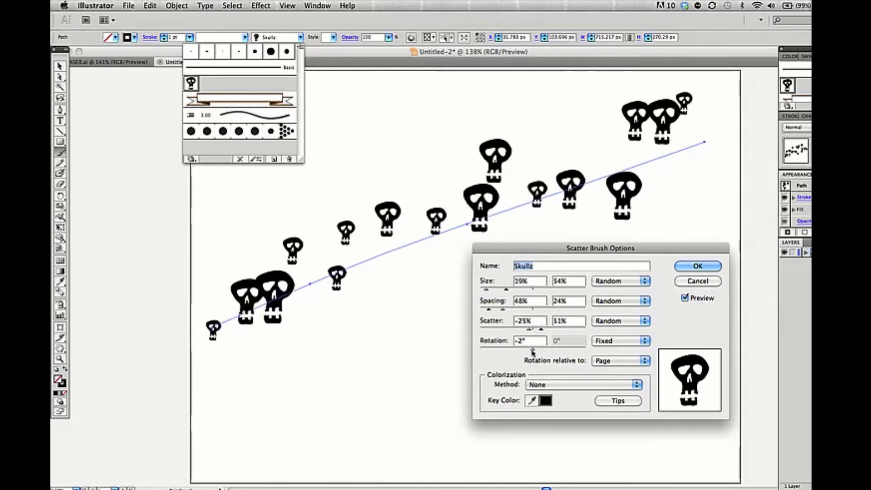
pyautogui.click(613, 341)
pyautogui.click(610, 351)
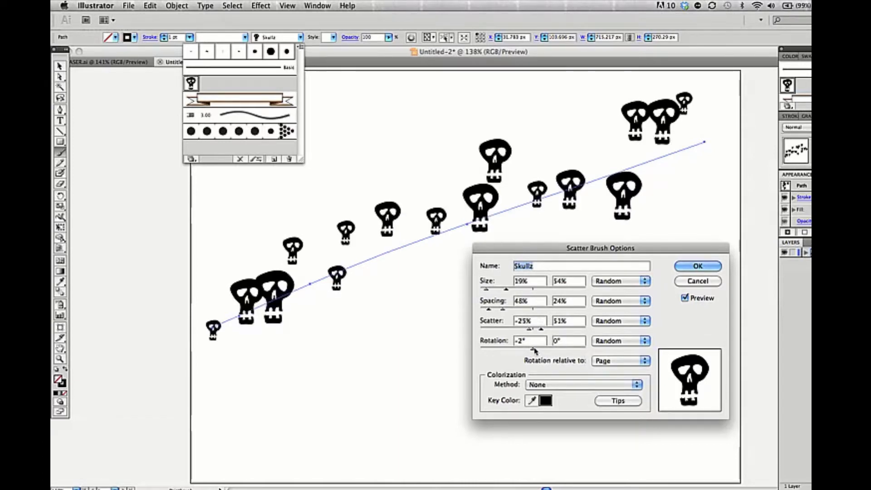
pyautogui.moveTo(533, 349)
pyautogui.mouseDown()
pyautogui.moveTo(521, 351)
pyautogui.moveTo(544, 354)
pyautogui.mouseUp()
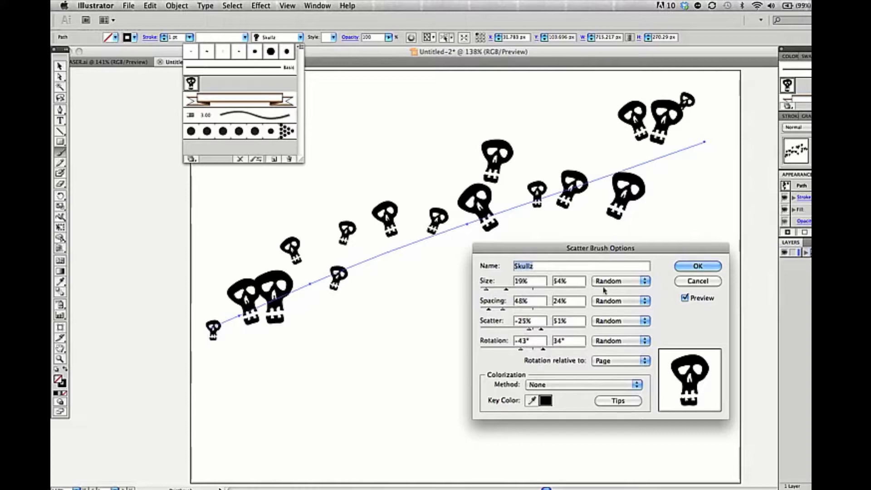
# Make the brush's size respond to Pressure between 19% and 62%, and save the options without applying them to existing strokes
pyautogui.click(616, 282)
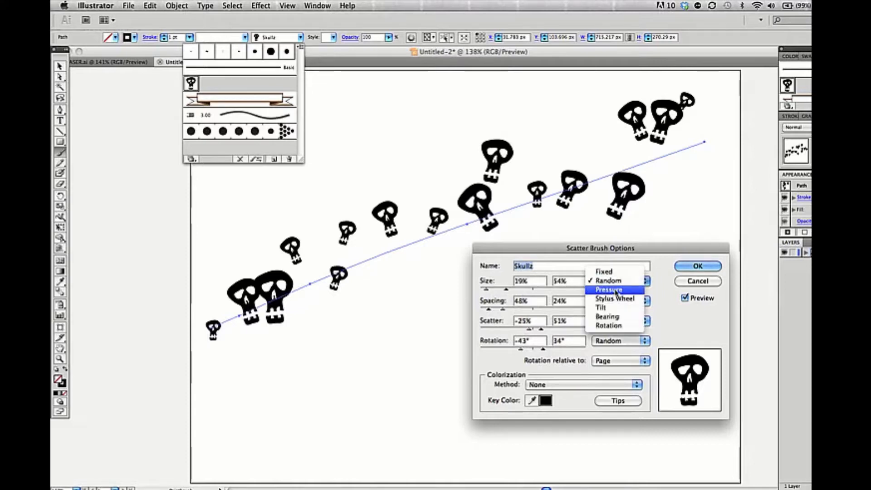
pyautogui.click(616, 292)
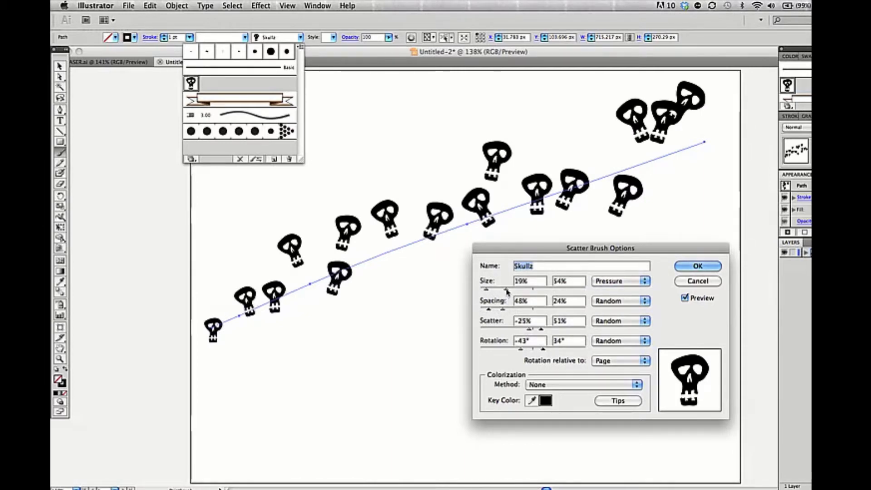
pyautogui.moveTo(506, 292); pyautogui.dragTo(518, 296)
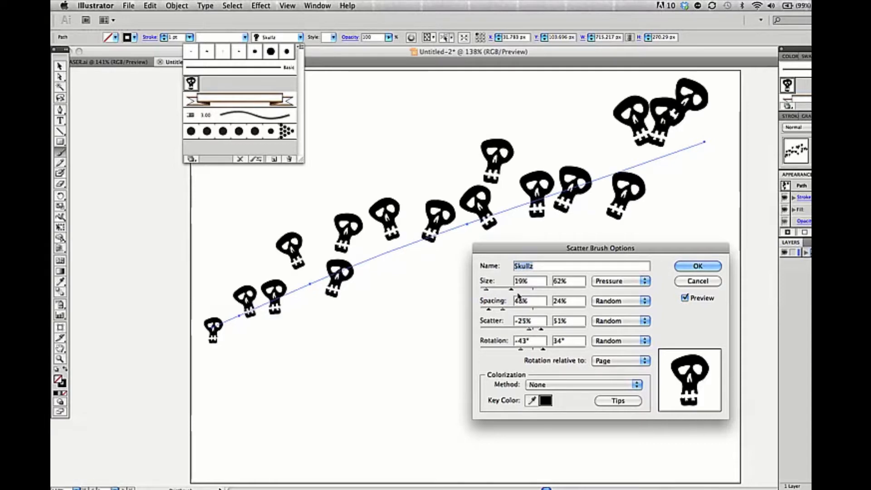
pyautogui.click(697, 266)
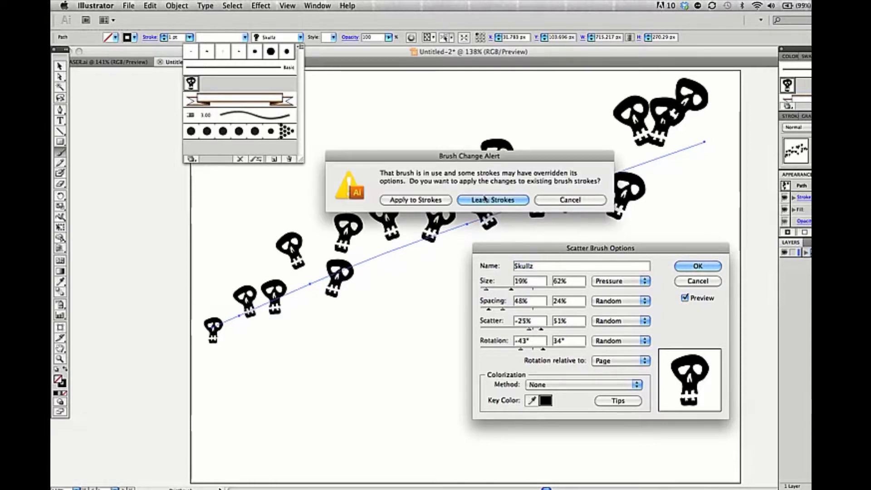
pyautogui.click(484, 199)
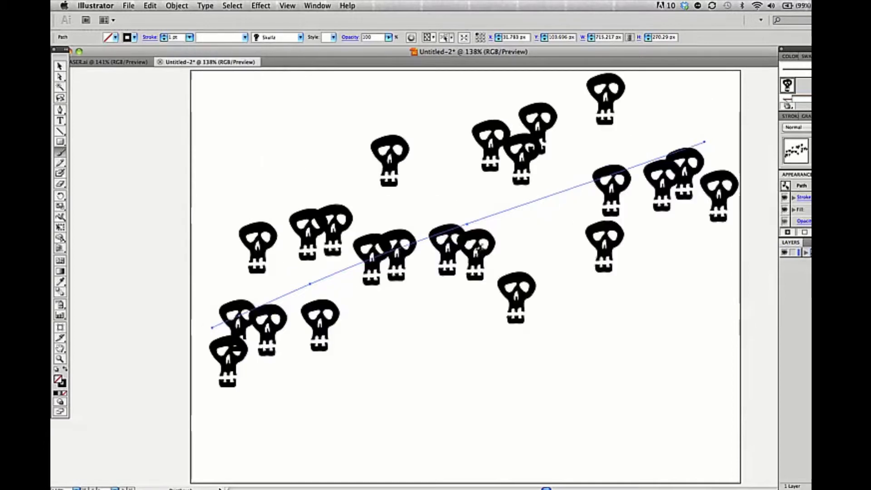
# Delete the old skull stroke and paint a new test stroke with the Skullz brush, rising diagonally across the artboard
pyautogui.press('Delete')
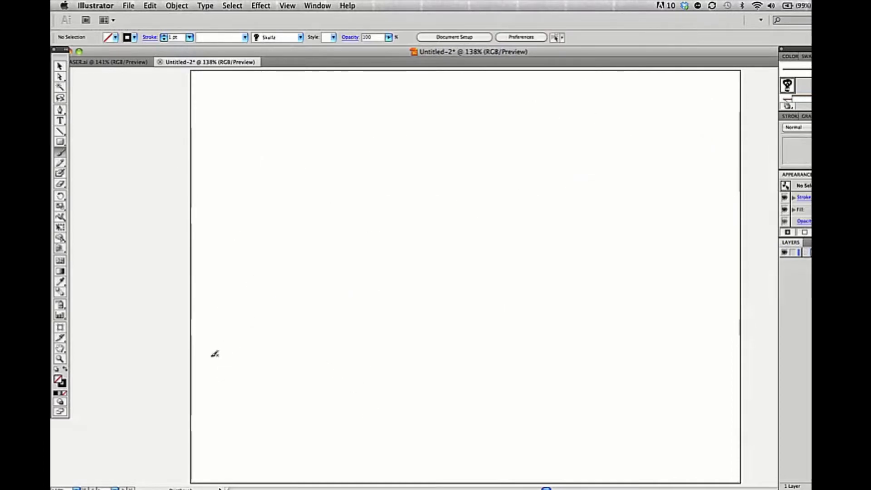
pyautogui.moveTo(243, 339); pyautogui.dragTo(318, 295)
pyautogui.moveTo(609, 182); pyautogui.dragTo(645, 137)
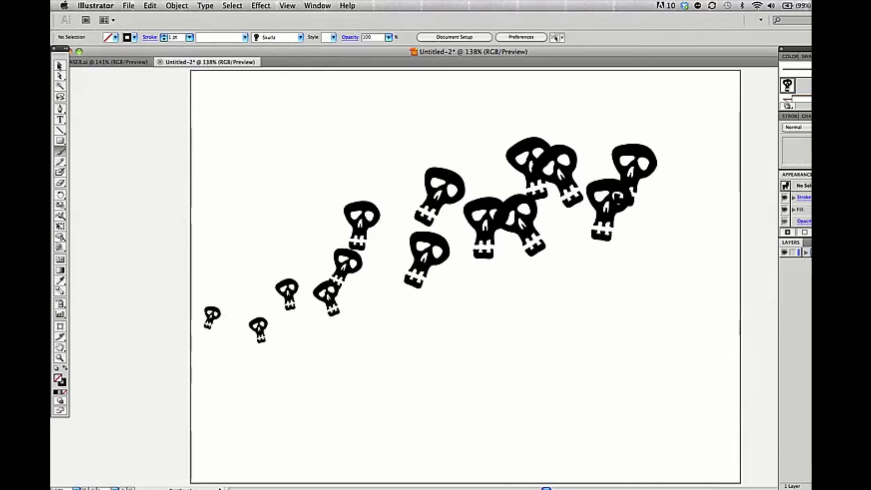
# Select the pressure-sensitive skull test stroke and delete it to clear the artboard
pyautogui.moveTo(61, 53); pyautogui.dragTo(62, 54)
pyautogui.click(60, 65)
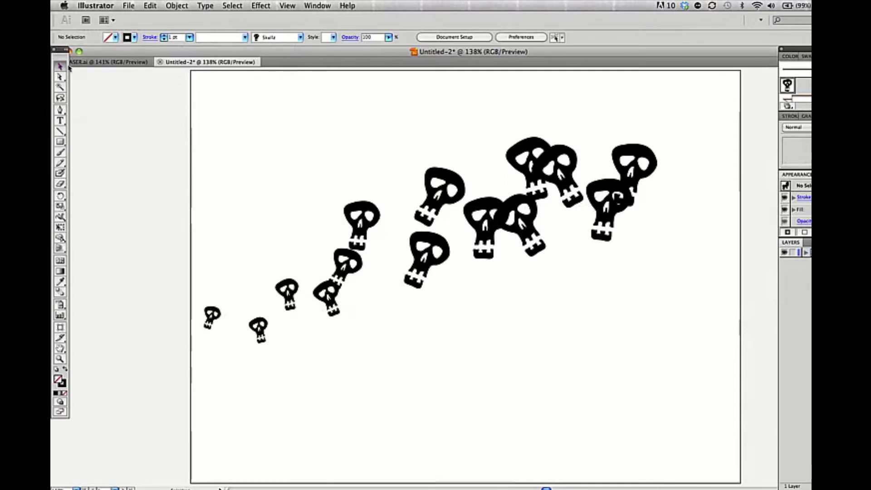
pyautogui.moveTo(333, 174); pyautogui.dragTo(565, 346)
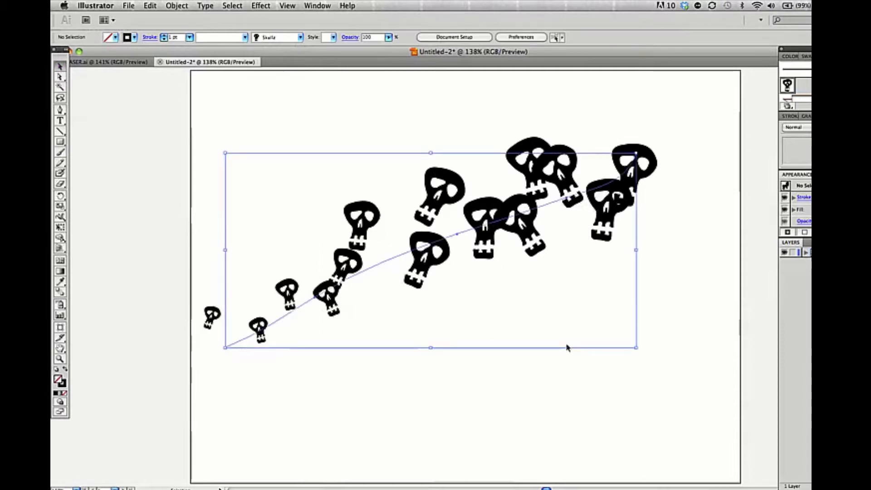
pyautogui.press('Delete')
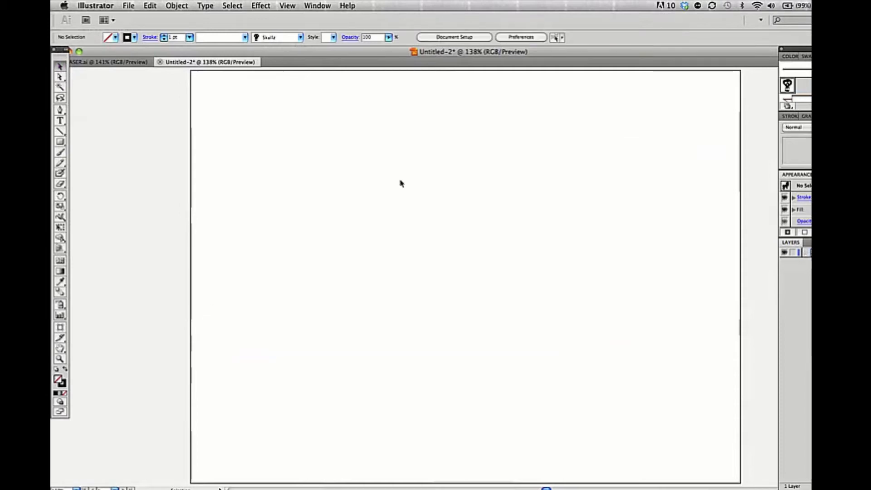
# With a black fill and no stroke, draw a long ragged, flame-like shape about 586 by 69 px using the Pencil tool
pyautogui.click(61, 163)
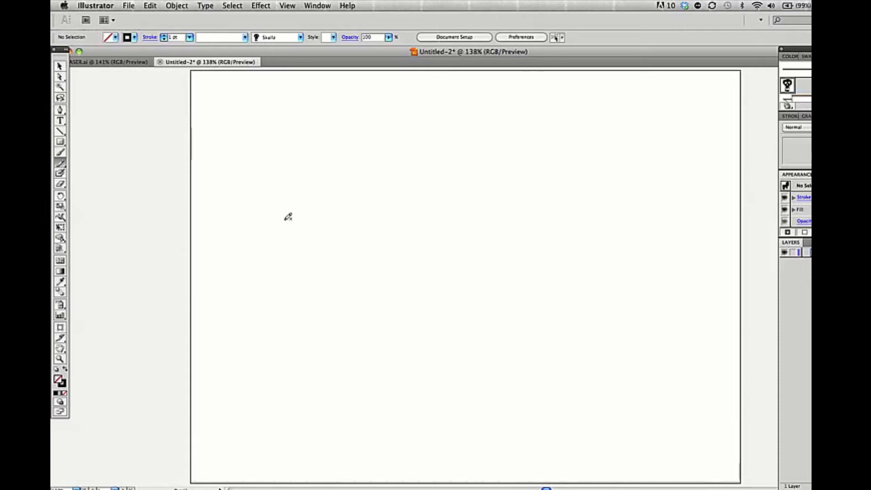
pyautogui.click(65, 369)
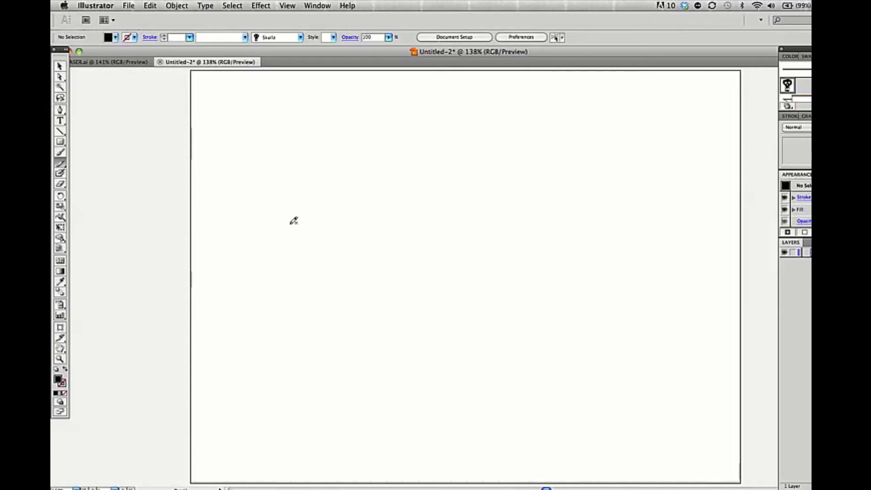
pyautogui.moveTo(301, 227)
pyautogui.mouseDown()
pyautogui.moveTo(214, 237)
pyautogui.moveTo(276, 241)
pyautogui.moveTo(259, 248)
pyautogui.moveTo(304, 257)
pyautogui.moveTo(286, 246)
pyautogui.moveTo(298, 235)
pyautogui.moveTo(320, 252)
pyautogui.moveTo(456, 252)
pyautogui.moveTo(490, 233)
pyautogui.moveTo(554, 238)
pyautogui.moveTo(575, 251)
pyautogui.moveTo(612, 215)
pyautogui.moveTo(534, 224)
pyautogui.moveTo(536, 215)
pyautogui.moveTo(503, 210)
pyautogui.moveTo(458, 221)
pyautogui.moveTo(467, 231)
pyautogui.moveTo(452, 233)
pyautogui.moveTo(442, 221)
pyautogui.moveTo(417, 230)
pyautogui.moveTo(377, 213)
pyautogui.moveTo(381, 233)
pyautogui.moveTo(399, 241)
pyautogui.moveTo(355, 218)
pyautogui.moveTo(335, 225)
pyautogui.mouseUp()
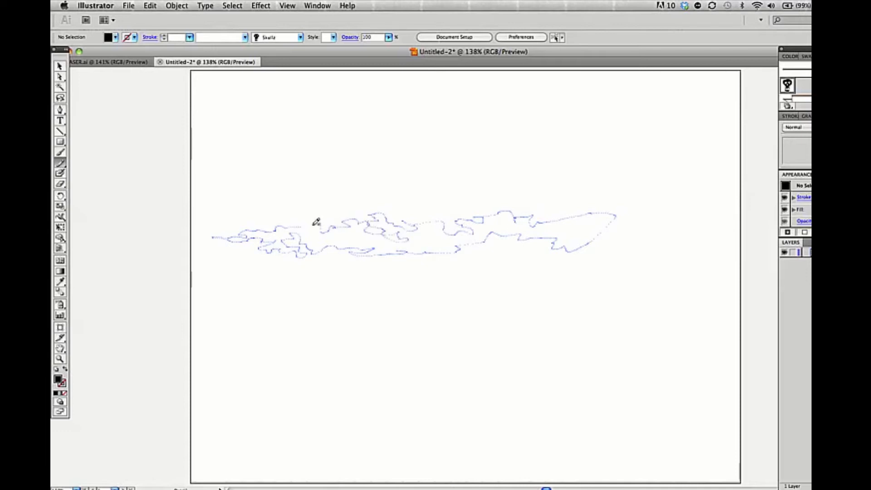
pyautogui.moveTo(312, 226); pyautogui.dragTo(306, 223)
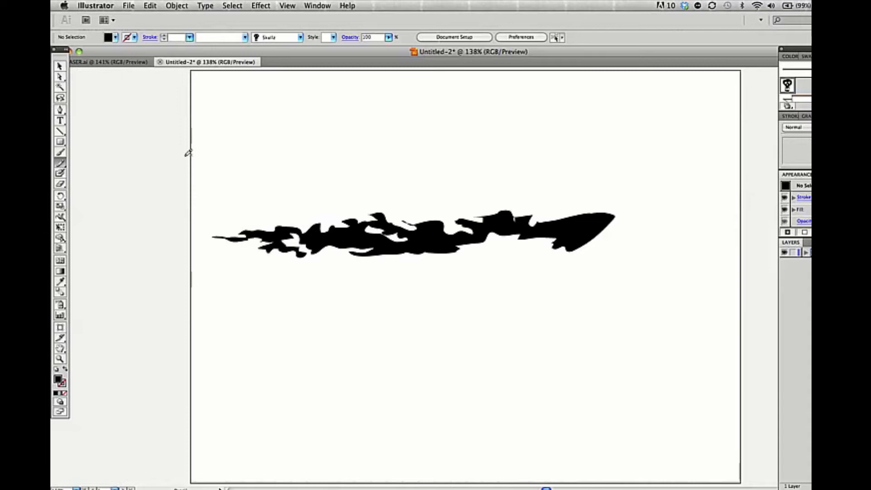
# Rotate the ragged shape slightly clockwise to level it, and move it about 58 px to the right
pyautogui.click(59, 66)
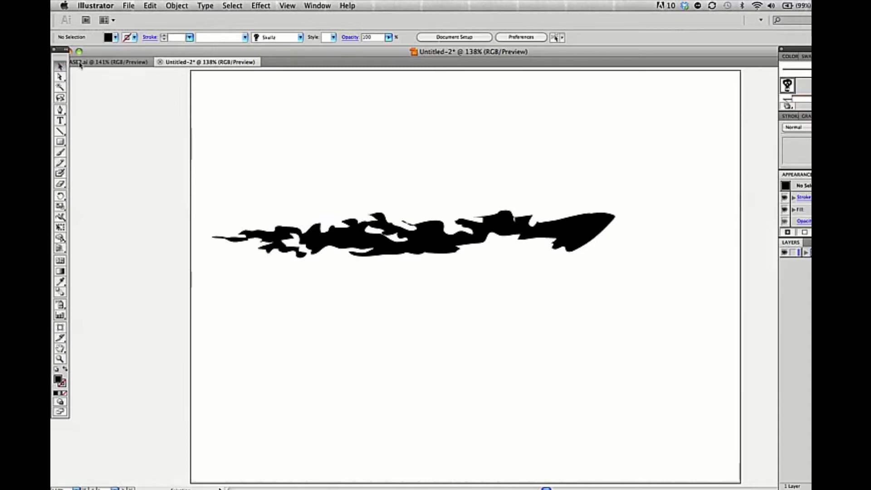
pyautogui.moveTo(408, 189); pyautogui.dragTo(472, 278)
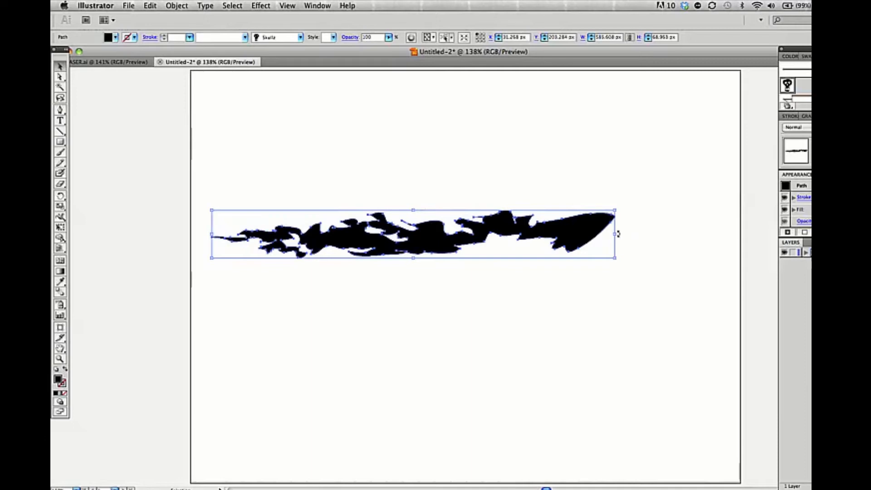
pyautogui.moveTo(618, 233); pyautogui.dragTo(626, 236)
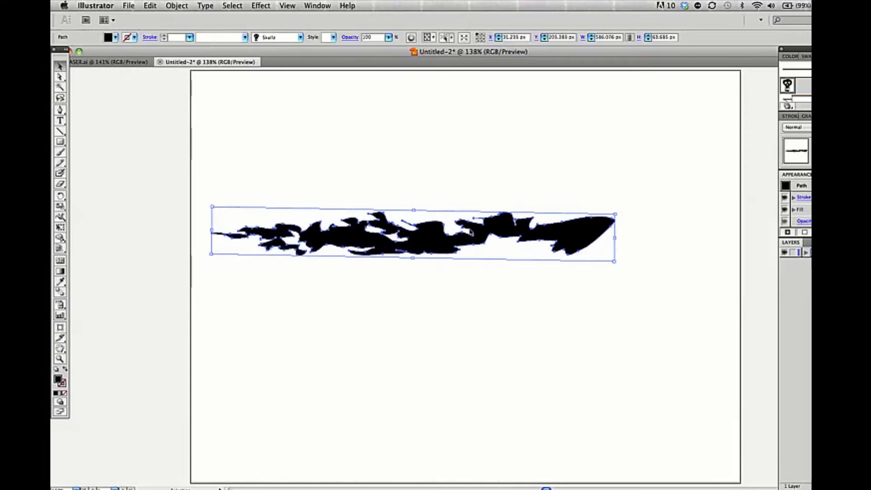
pyautogui.click(371, 291)
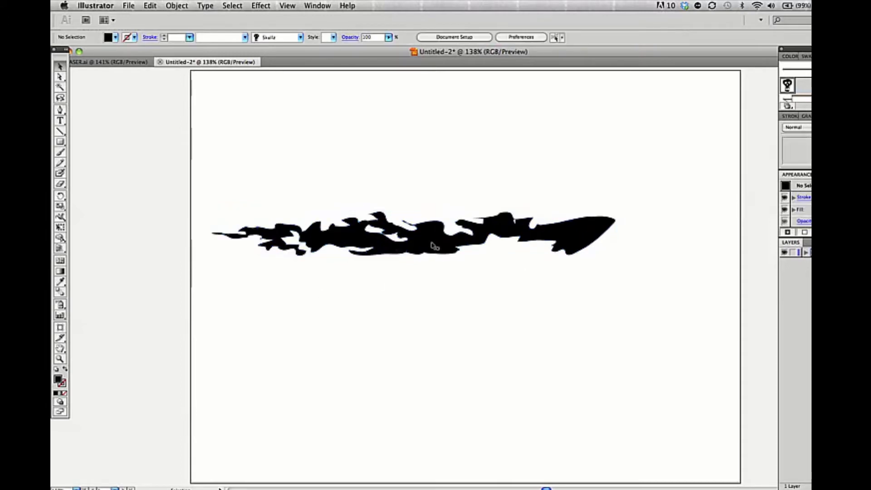
pyautogui.moveTo(432, 243); pyautogui.dragTo(472, 244)
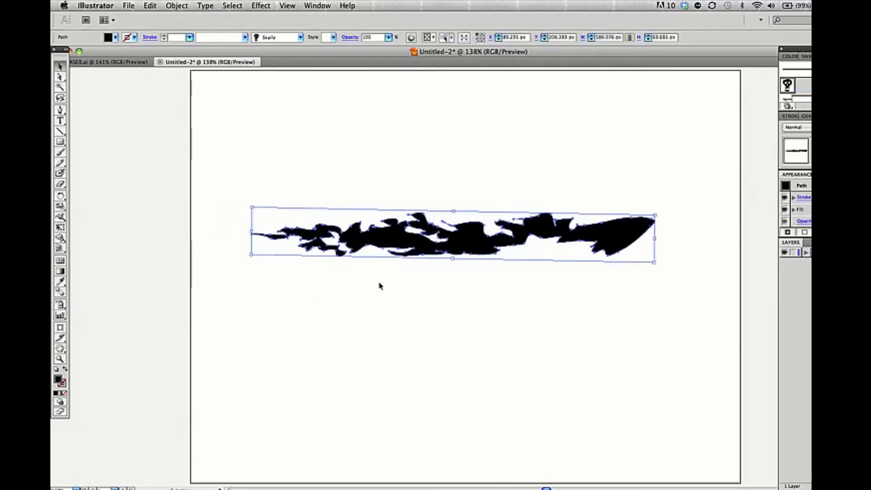
# Create an art brush from the selected ragged shape, keeping a Fixed width of 100% and Stretch to Fit Stroke Length
pyautogui.click(301, 37)
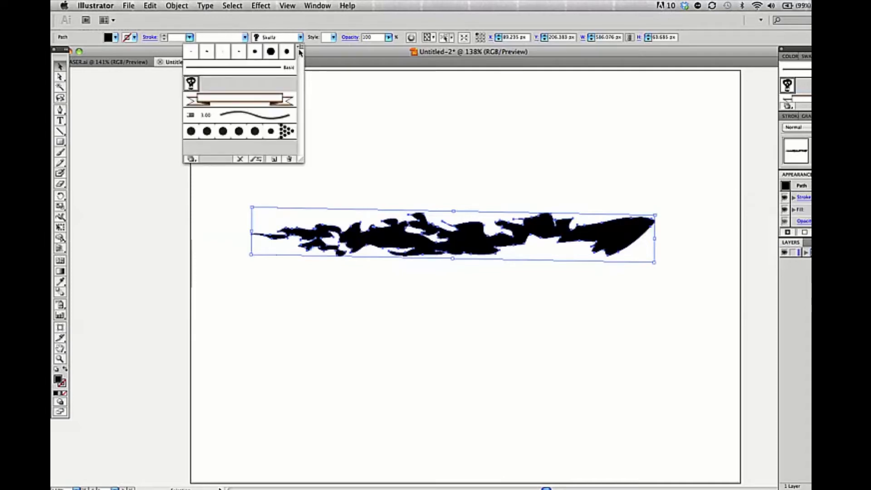
pyautogui.click(300, 47)
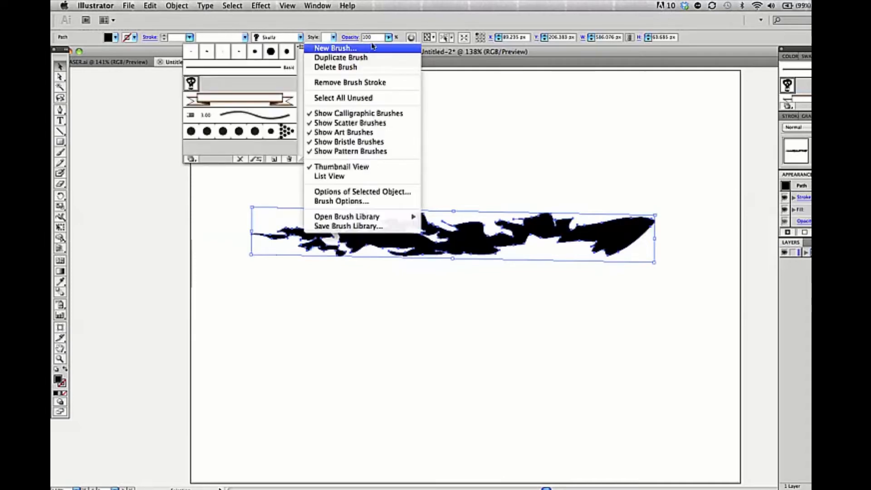
pyautogui.click(372, 46)
pyautogui.click(442, 209)
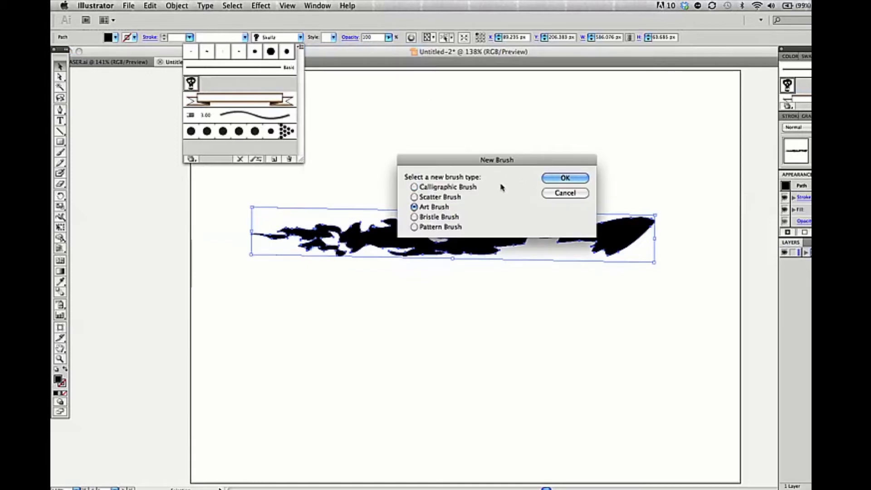
pyautogui.click(562, 179)
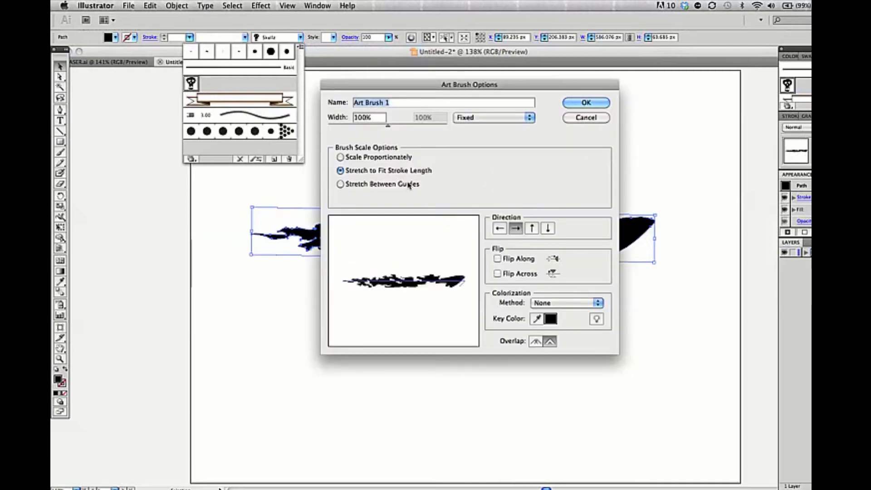
pyautogui.click(486, 119)
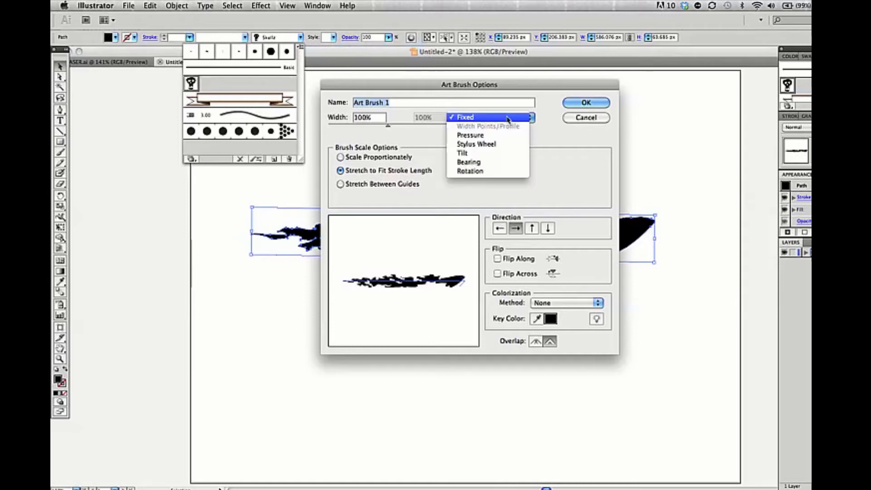
pyautogui.click(560, 129)
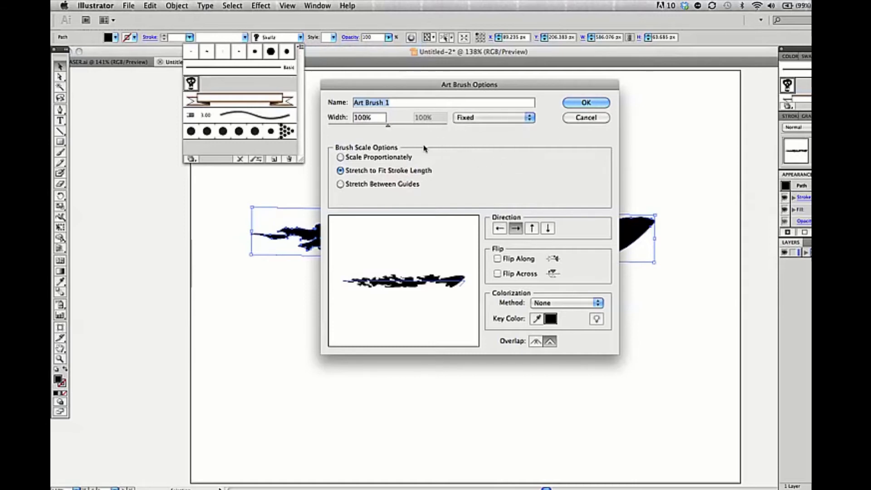
pyautogui.click(496, 119)
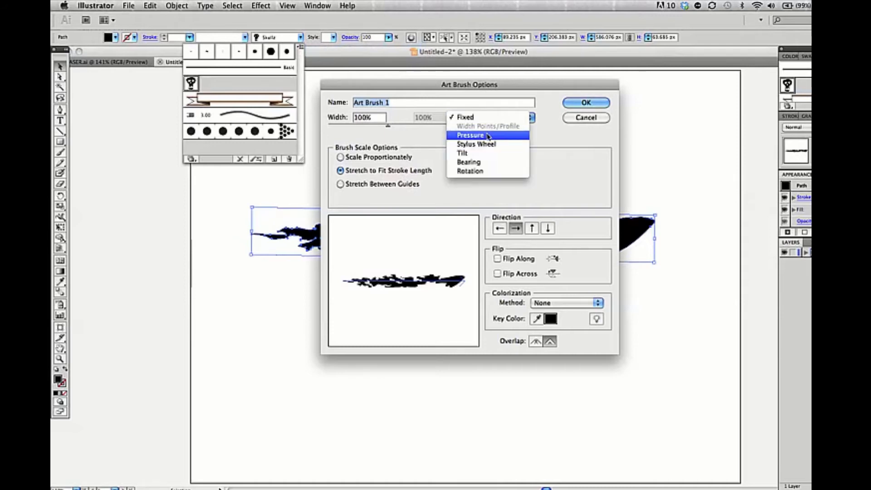
pyautogui.click(399, 135)
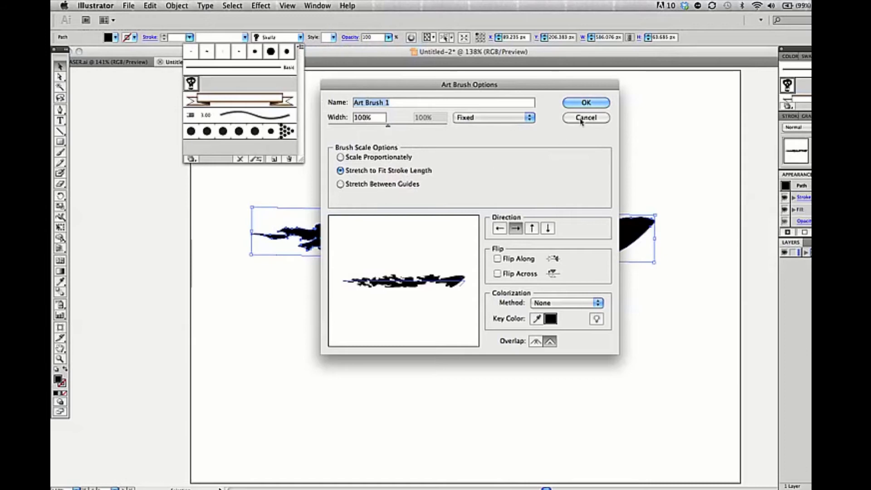
pyautogui.click(585, 104)
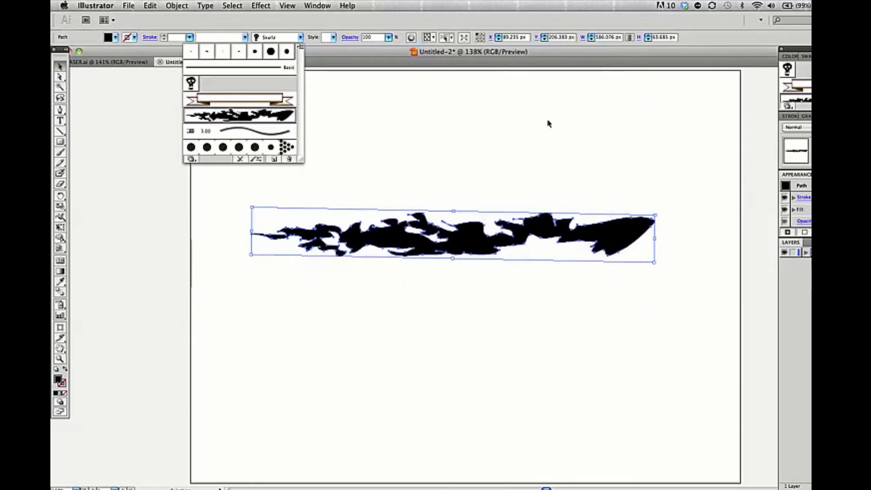
# Delete the original ragged shape and paint a gently rising stroke across the artboard with the new art brush
pyautogui.click(456, 243)
pyautogui.press('Delete')
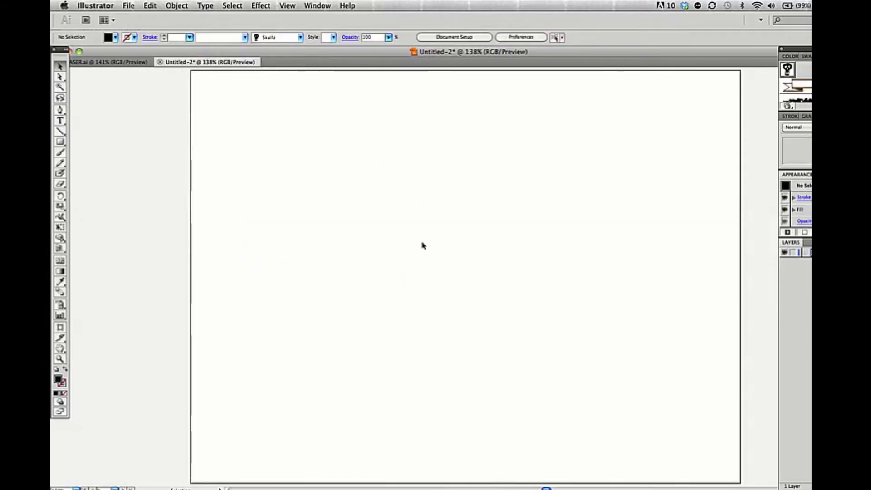
pyautogui.click(61, 154)
pyautogui.click(301, 39)
pyautogui.click(253, 117)
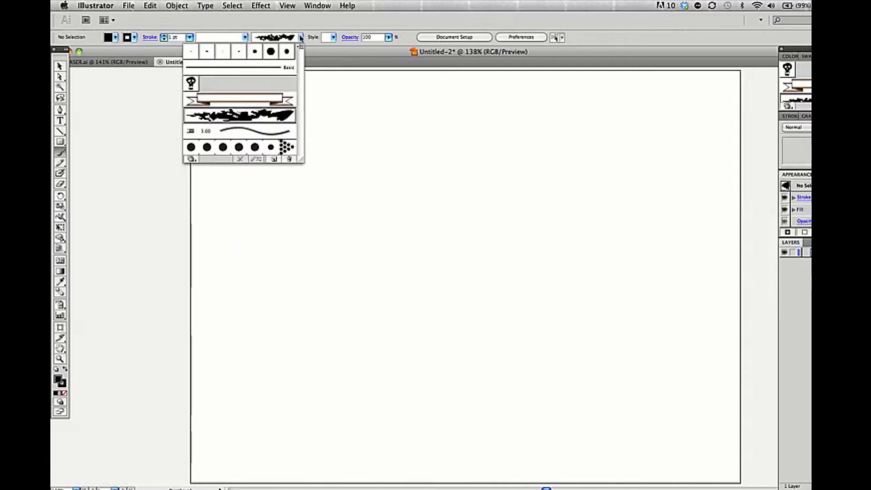
pyautogui.click(301, 39)
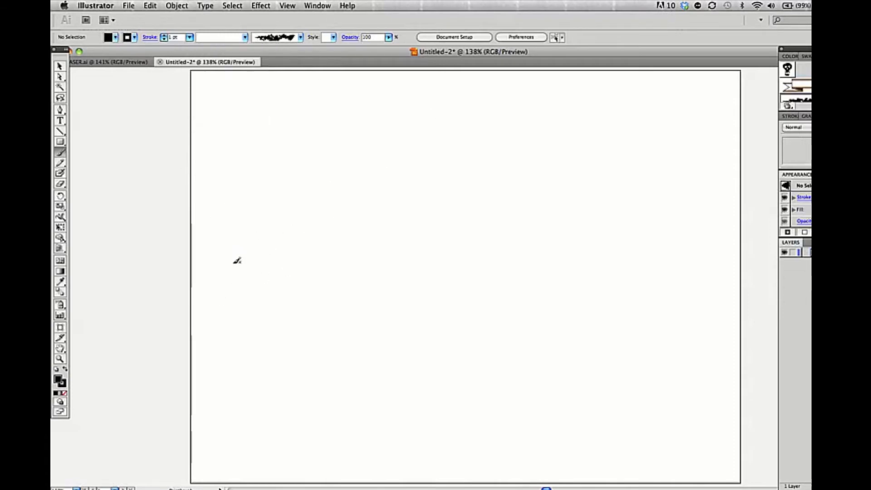
pyautogui.moveTo(618, 197); pyautogui.dragTo(618, 195)
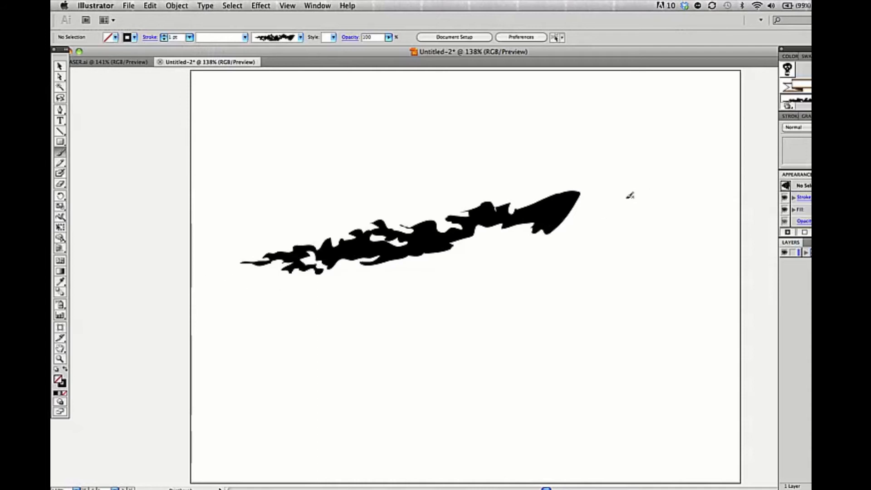
# Paint a short, a long, an arched and a nearly circular stroke with the ragged art brush, and delete all strokes from the artboard
pyautogui.click(60, 67)
pyautogui.click(407, 255)
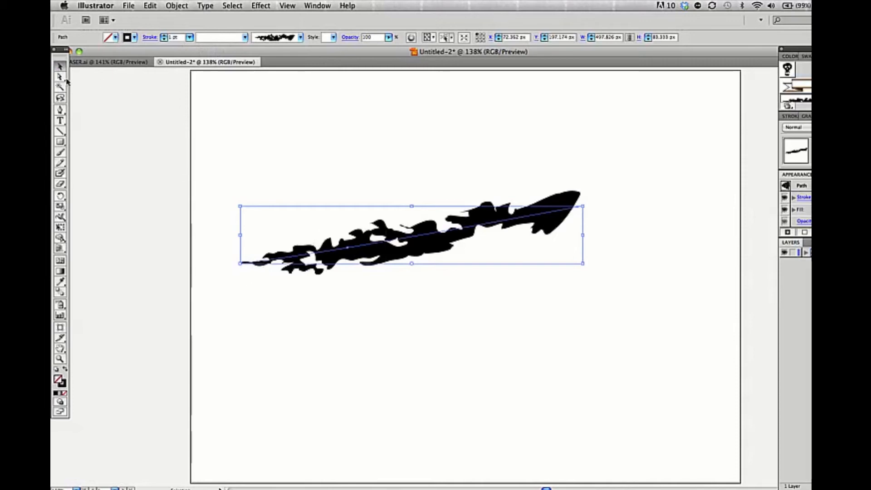
pyautogui.click(60, 152)
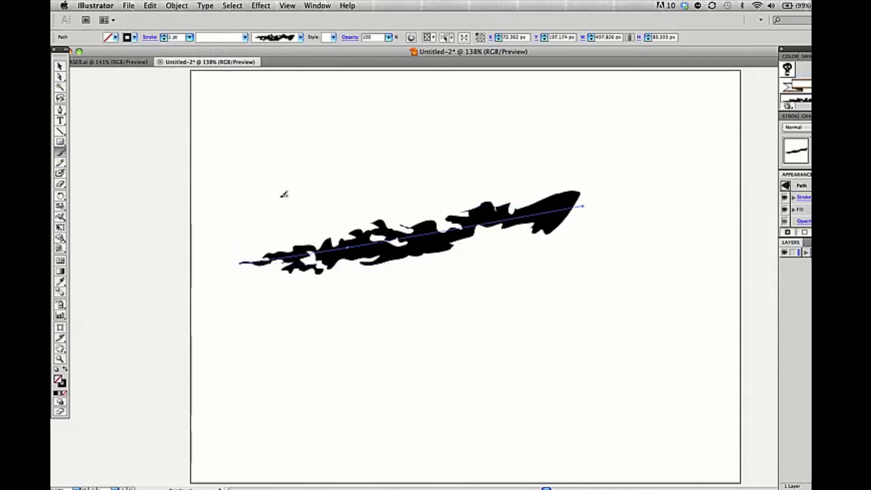
pyautogui.moveTo(268, 194); pyautogui.dragTo(310, 186)
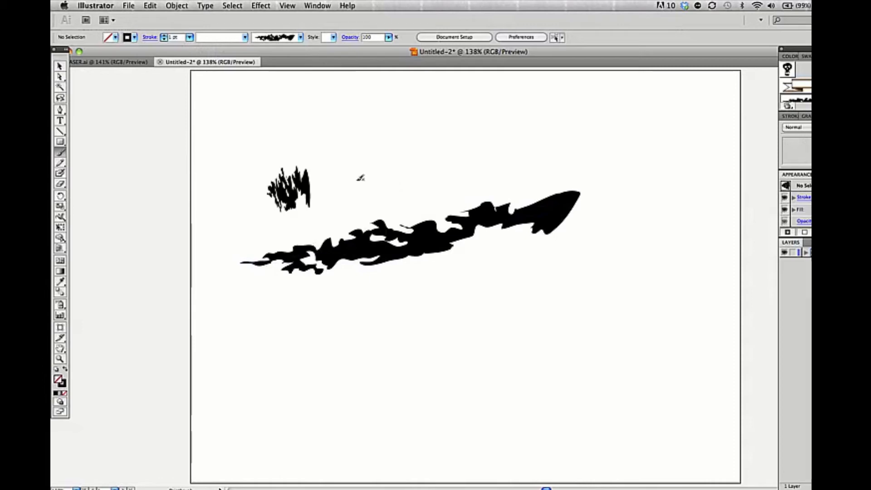
pyautogui.moveTo(717, 101); pyautogui.dragTo(719, 97)
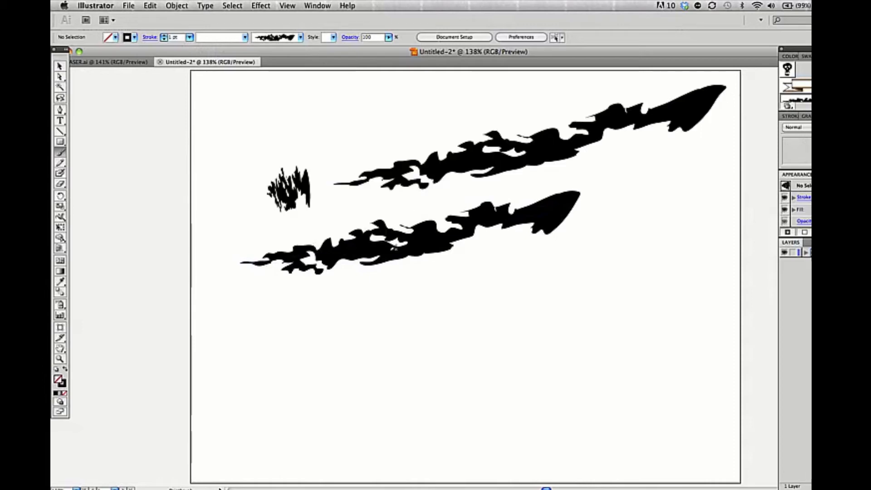
pyautogui.moveTo(331, 413)
pyautogui.mouseDown()
pyautogui.moveTo(335, 386)
pyautogui.moveTo(493, 327)
pyautogui.moveTo(531, 398)
pyautogui.mouseUp()
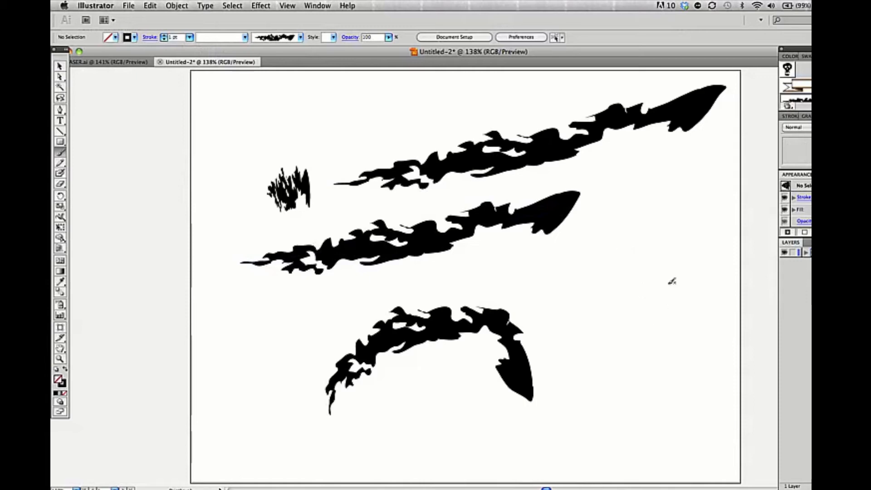
pyautogui.moveTo(666, 281); pyautogui.dragTo(596, 319)
pyautogui.moveTo(677, 282); pyautogui.dragTo(678, 284)
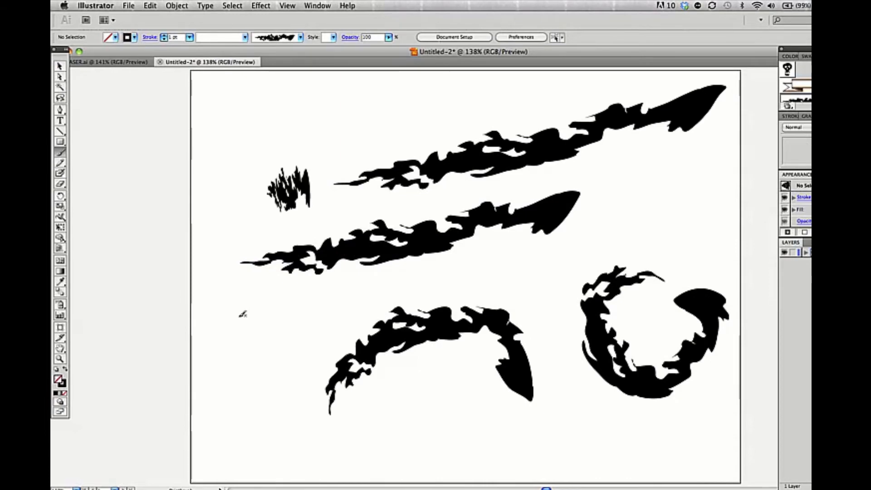
pyautogui.press('super+a')
pyautogui.press('Delete')
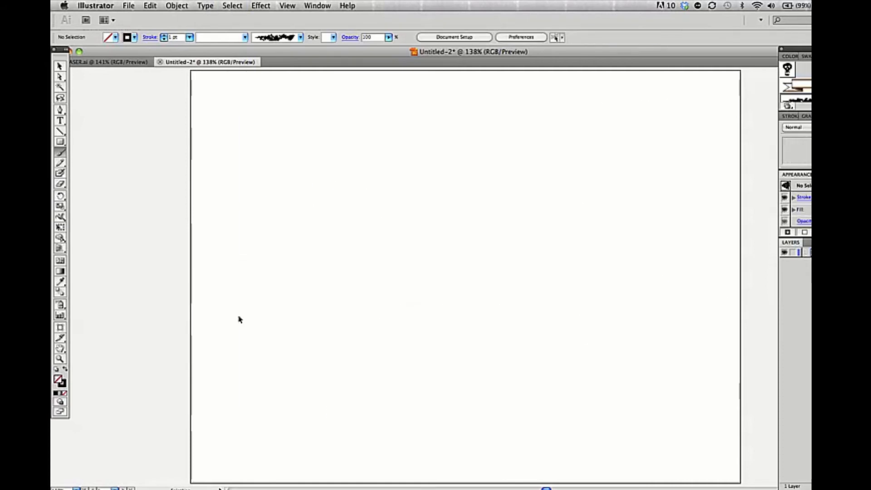
# Test the ragged art brush on sharp turns with three tight zigzag scribbles, and clear the artboard
pyautogui.moveTo(370, 134)
pyautogui.mouseDown()
pyautogui.moveTo(370, 195)
pyautogui.moveTo(388, 277)
pyautogui.mouseUp()
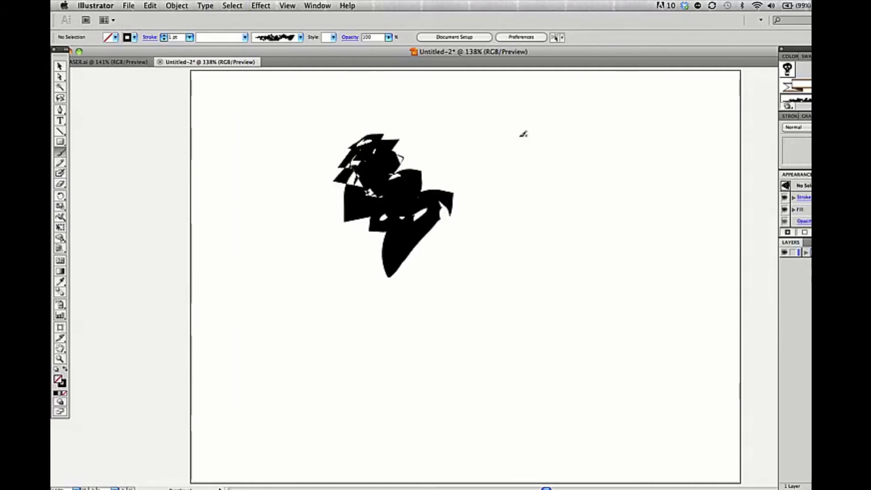
pyautogui.moveTo(523, 134)
pyautogui.mouseDown()
pyautogui.moveTo(521, 189)
pyautogui.moveTo(536, 229)
pyautogui.moveTo(517, 349)
pyautogui.mouseUp()
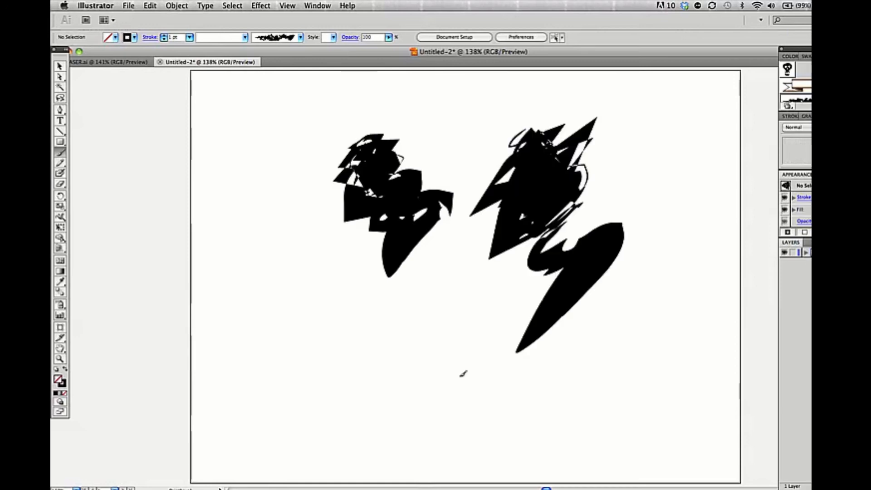
pyautogui.moveTo(336, 286)
pyautogui.mouseDown()
pyautogui.moveTo(298, 303)
pyautogui.moveTo(366, 301)
pyautogui.moveTo(325, 370)
pyautogui.moveTo(348, 357)
pyautogui.mouseUp()
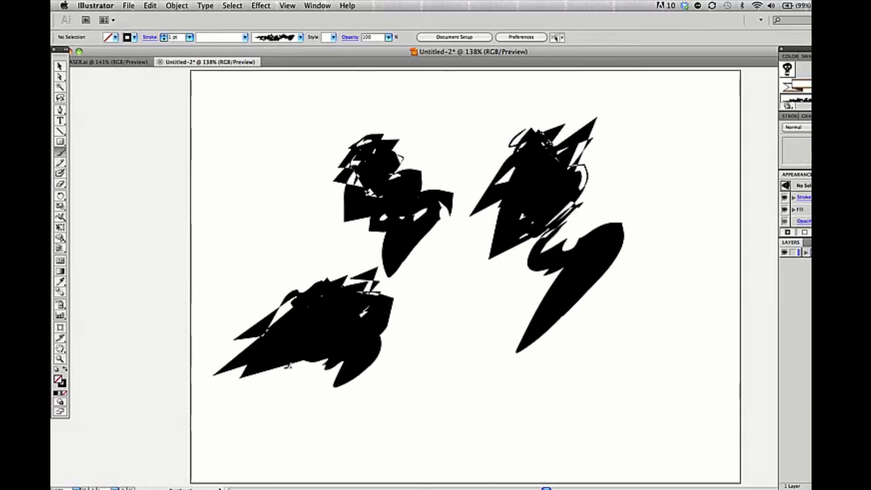
pyautogui.press('super+a')
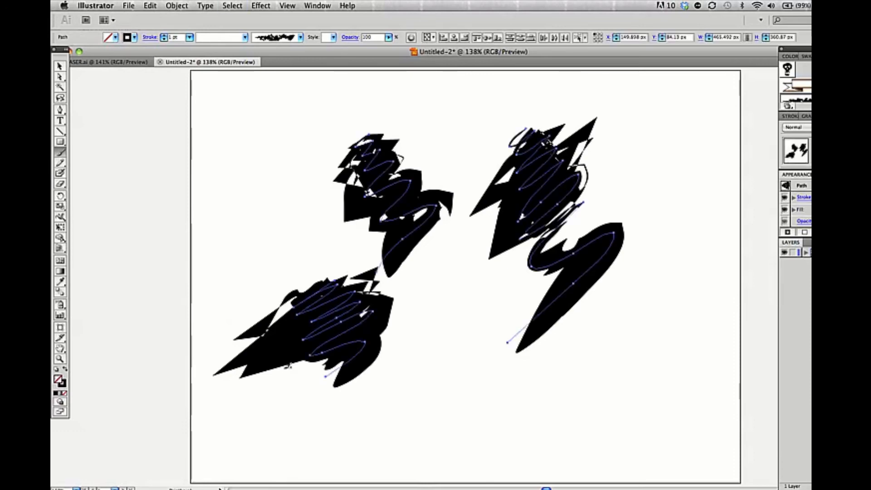
pyautogui.press('Delete')
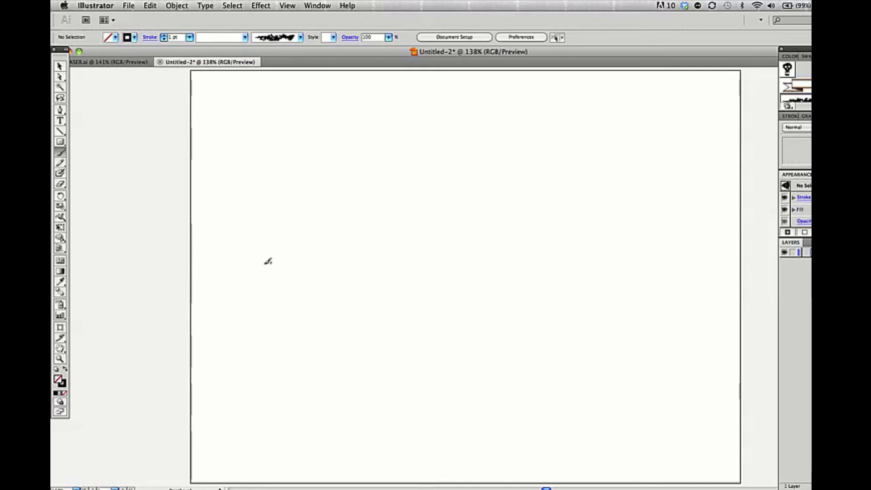
# Paint several long, gently rising strokes with the ragged art brush, some overlapping, and add four shorter strokes beside them for comparison
pyautogui.moveTo(268, 262); pyautogui.dragTo(525, 190)
pyautogui.moveTo(399, 295)
pyautogui.mouseDown()
pyautogui.moveTo(689, 227)
pyautogui.moveTo(696, 212)
pyautogui.mouseUp()
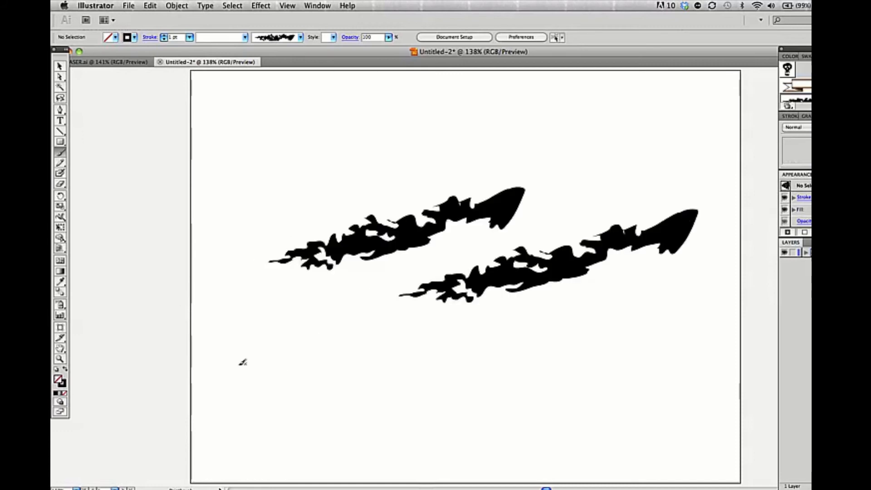
pyautogui.moveTo(290, 370); pyautogui.dragTo(682, 288)
pyautogui.moveTo(264, 194); pyautogui.dragTo(520, 126)
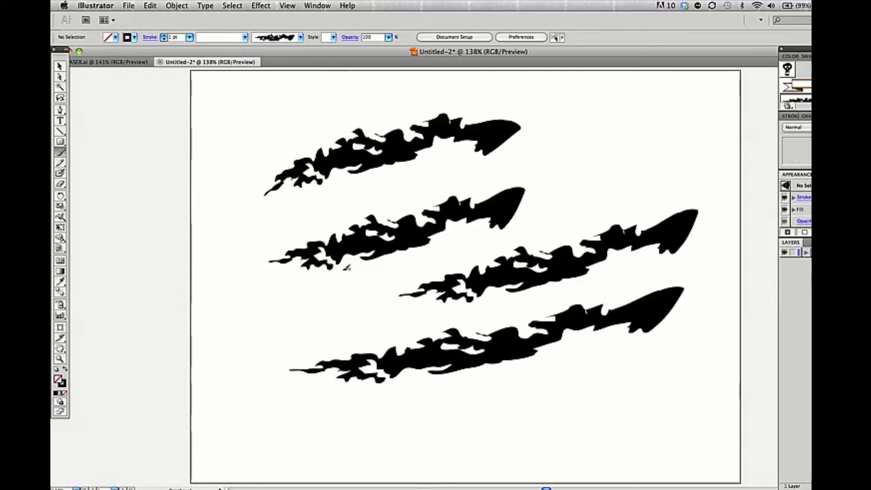
pyautogui.moveTo(278, 205); pyautogui.dragTo(481, 140)
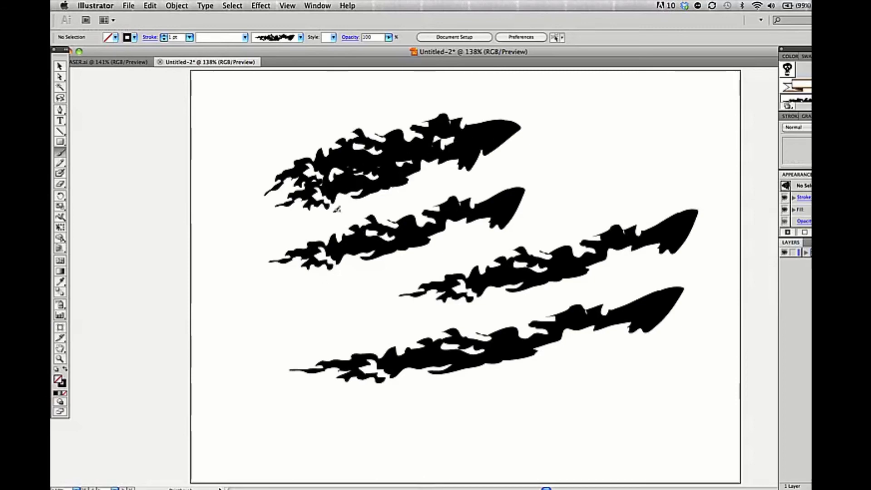
pyautogui.moveTo(294, 222); pyautogui.dragTo(483, 159)
pyautogui.moveTo(534, 167); pyautogui.dragTo(609, 133)
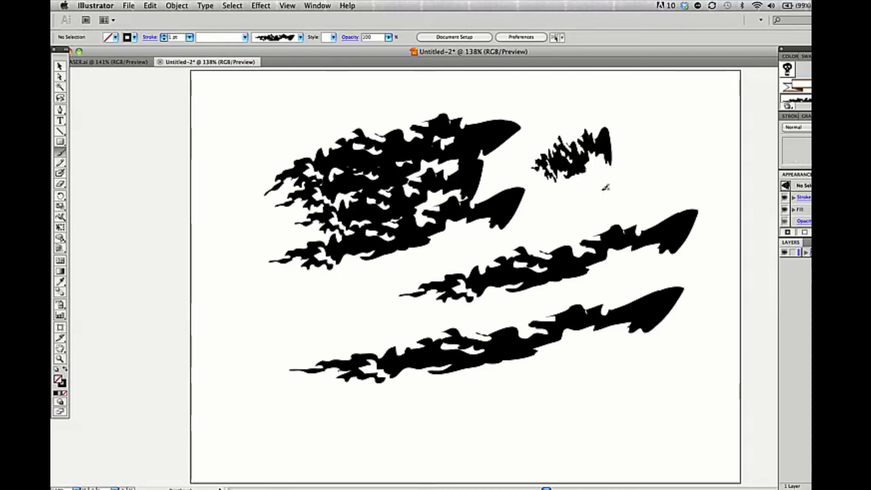
pyautogui.moveTo(583, 217)
pyautogui.mouseDown()
pyautogui.moveTo(607, 176)
pyautogui.moveTo(706, 136)
pyautogui.mouseUp()
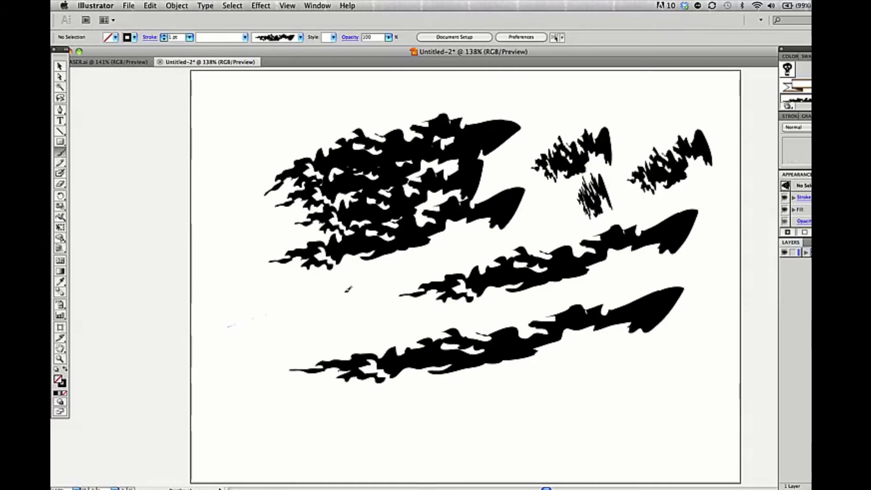
pyautogui.moveTo(229, 325); pyautogui.dragTo(365, 274)
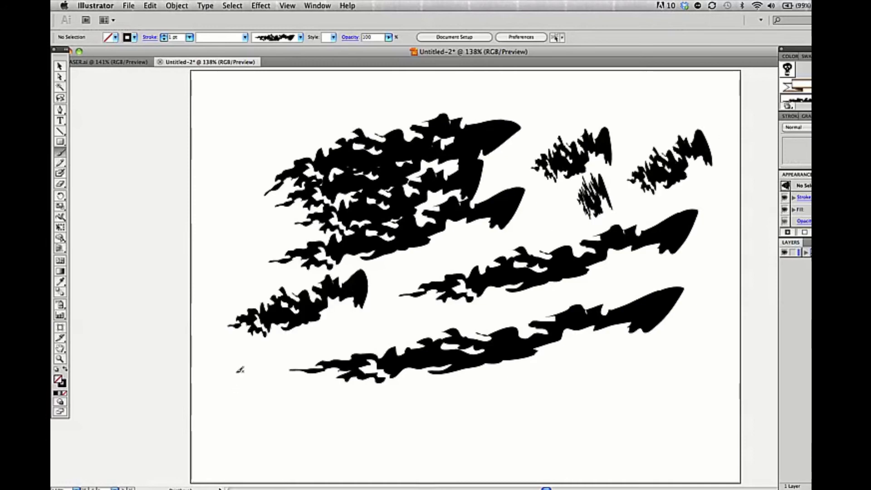
# Set Art Brush 1 to Scale Proportionately with the preview on, and leave the existing strokes unchanged
pyautogui.click(272, 39)
pyautogui.doubleClick(231, 119)
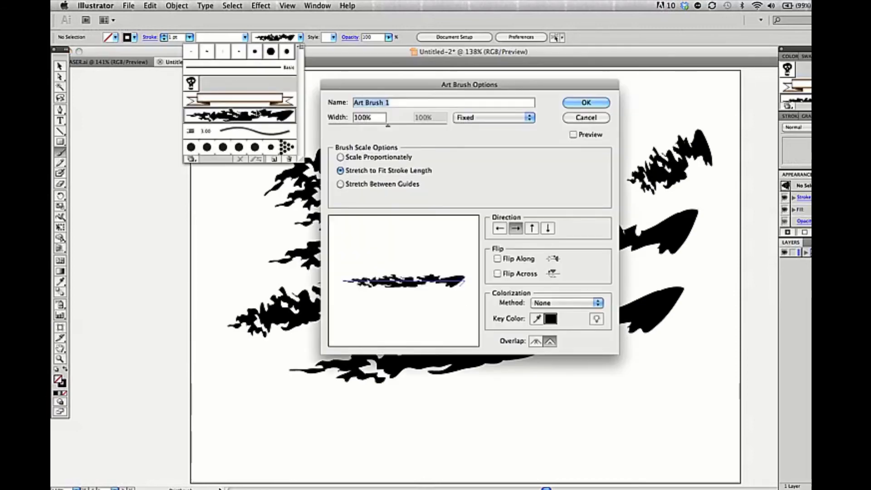
pyautogui.moveTo(386, 89); pyautogui.dragTo(484, 78)
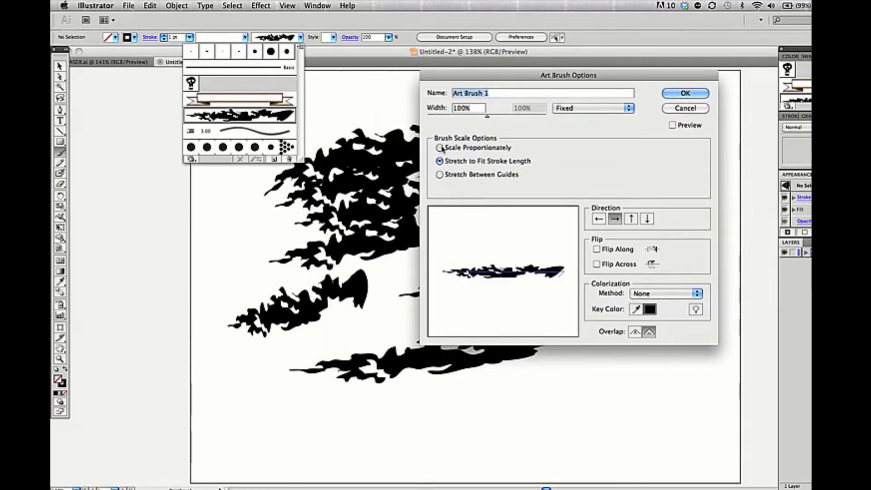
pyautogui.click(439, 147)
pyautogui.click(673, 125)
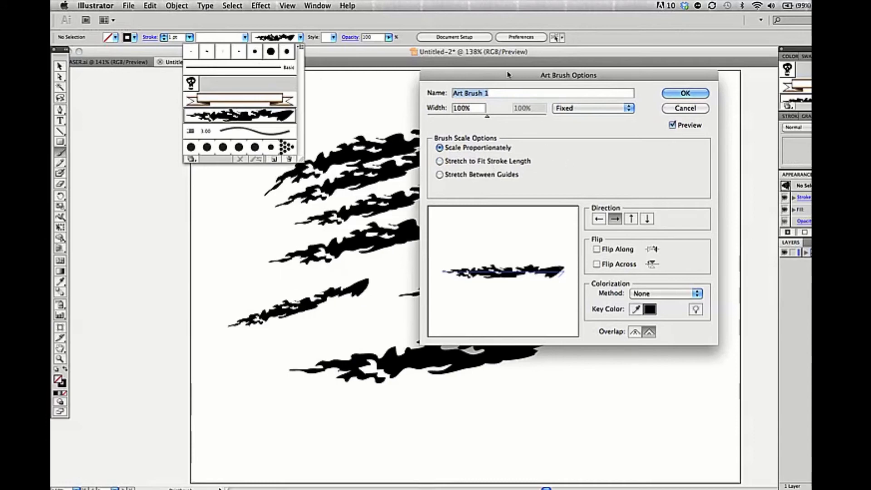
pyautogui.moveTo(505, 72)
pyautogui.mouseDown()
pyautogui.moveTo(661, 74)
pyautogui.moveTo(663, 176)
pyautogui.moveTo(632, 208)
pyautogui.moveTo(600, 153)
pyautogui.mouseUp()
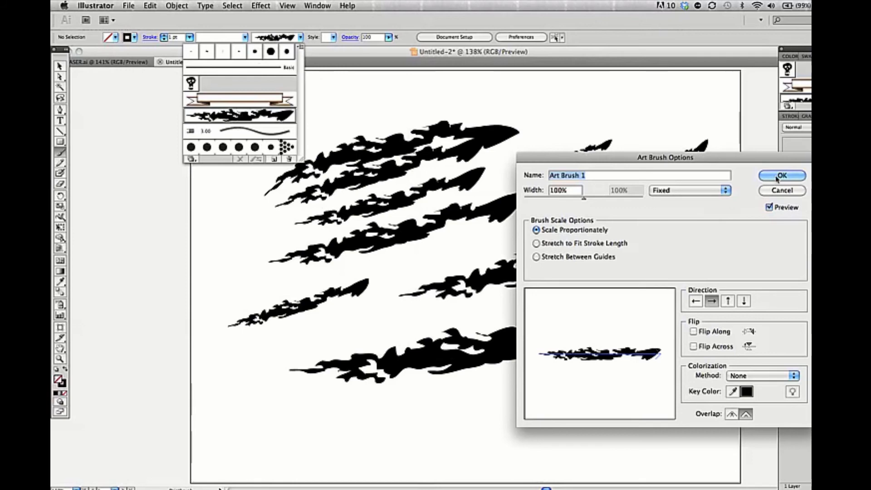
pyautogui.moveTo(726, 158); pyautogui.dragTo(794, 150)
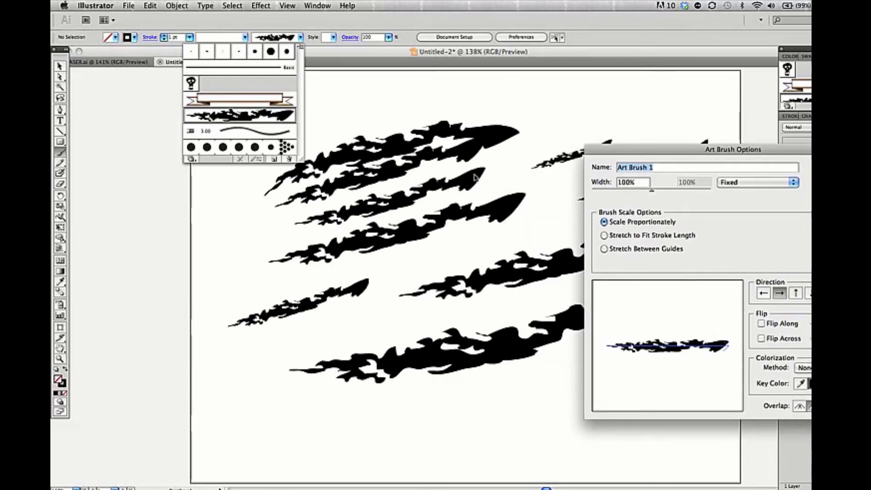
pyautogui.moveTo(785, 151); pyautogui.dragTo(713, 148)
pyautogui.click(777, 164)
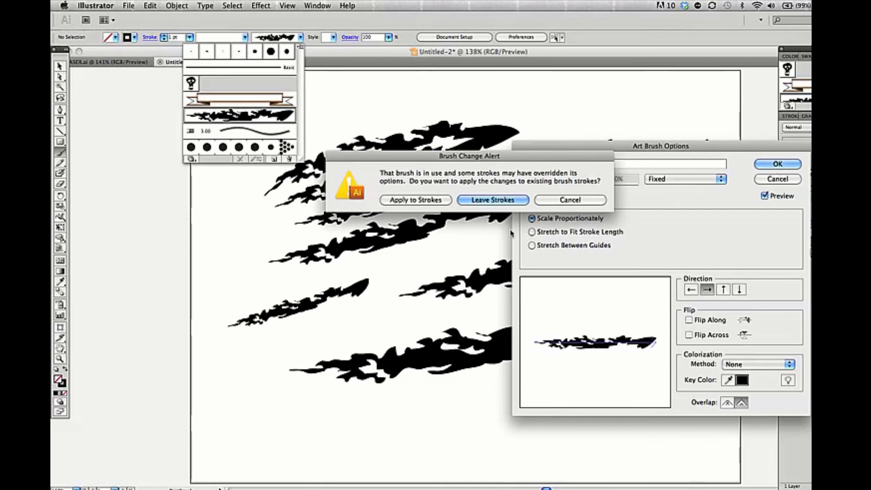
pyautogui.click(499, 200)
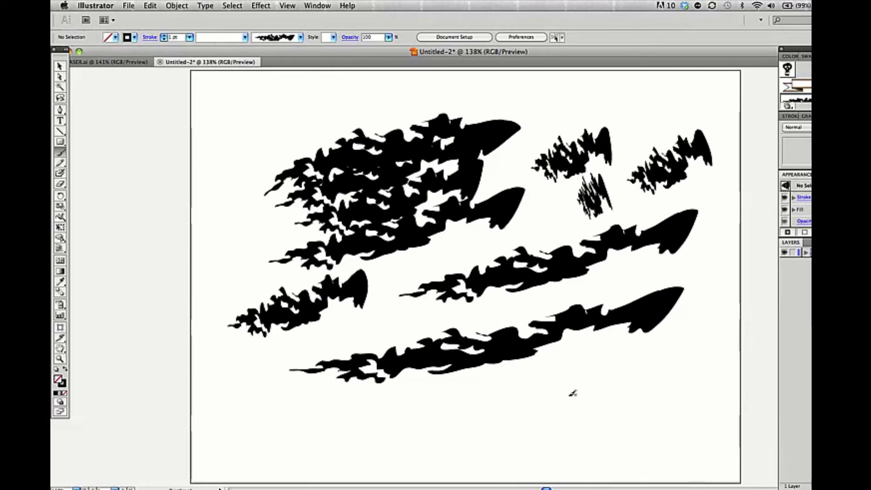
# Paint short, medium and curved strokes around the artboard with the proportionally scaled art brush, and delete all the artwork
pyautogui.moveTo(570, 395)
pyautogui.mouseDown()
pyautogui.moveTo(595, 382)
pyautogui.moveTo(551, 383)
pyautogui.mouseUp()
pyautogui.moveTo(427, 403); pyautogui.dragTo(461, 392)
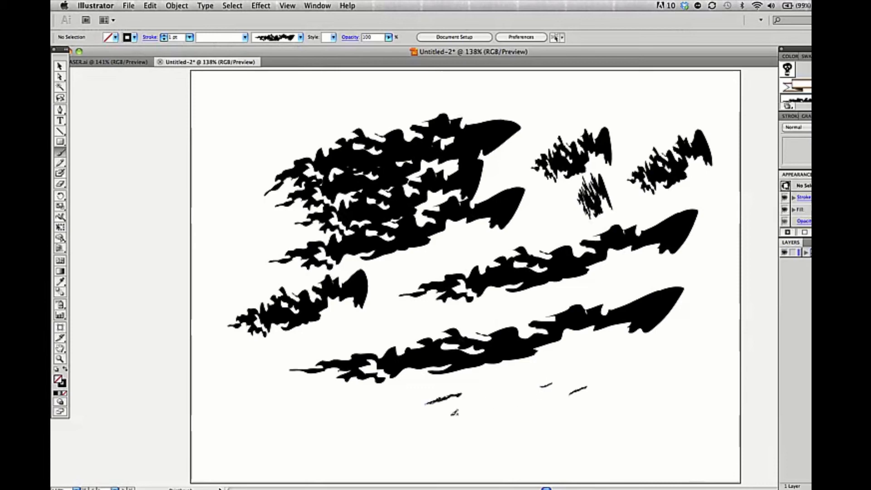
pyautogui.moveTo(399, 421); pyautogui.dragTo(505, 393)
pyautogui.moveTo(389, 449); pyautogui.dragTo(576, 399)
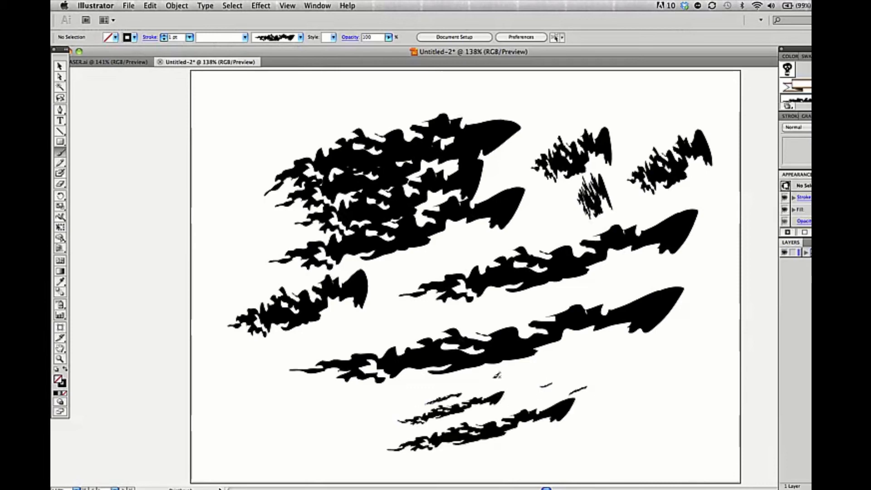
pyautogui.moveTo(255, 447)
pyautogui.mouseDown()
pyautogui.moveTo(297, 409)
pyautogui.moveTo(330, 445)
pyautogui.moveTo(388, 442)
pyautogui.mouseUp()
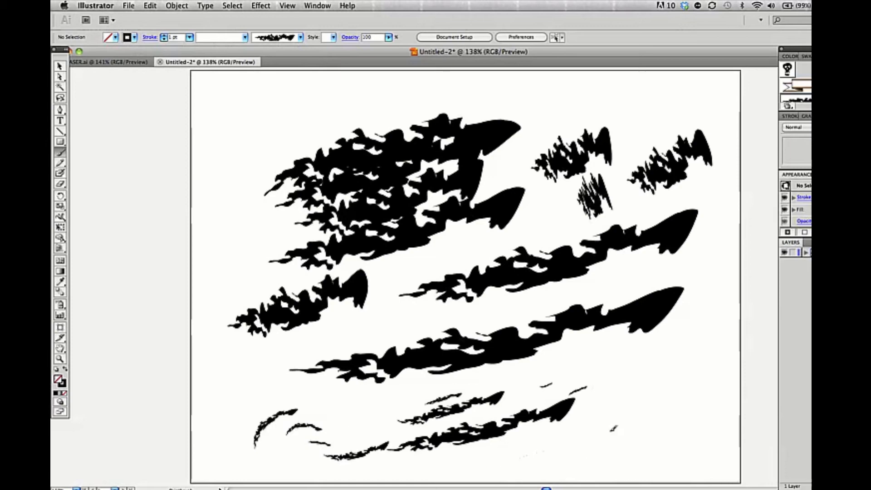
pyautogui.moveTo(613, 427); pyautogui.dragTo(671, 393)
pyautogui.moveTo(624, 363); pyautogui.dragTo(648, 354)
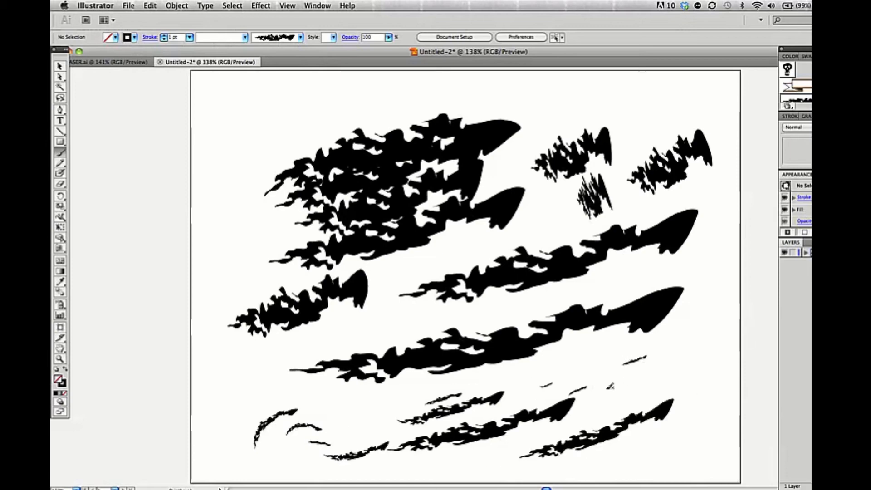
pyautogui.moveTo(610, 386); pyautogui.dragTo(711, 348)
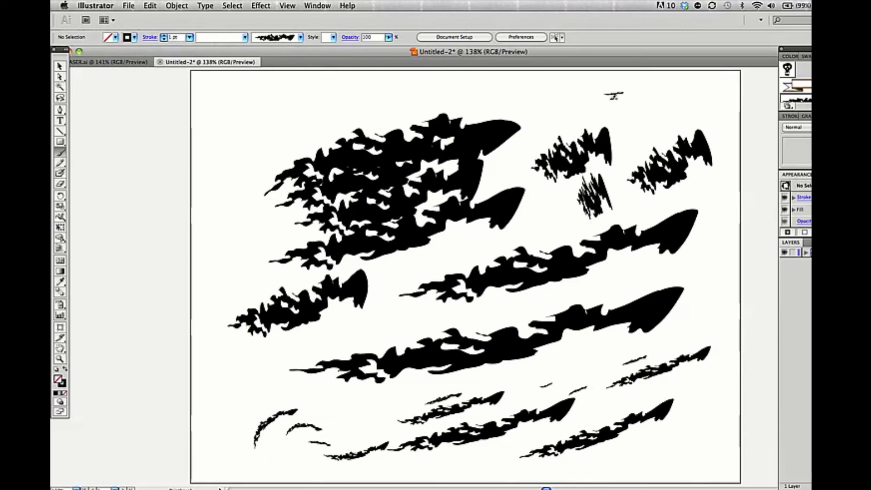
pyautogui.moveTo(608, 94); pyautogui.dragTo(696, 97)
pyautogui.moveTo(611, 119); pyautogui.dragTo(712, 103)
pyautogui.moveTo(612, 150); pyautogui.dragTo(726, 115)
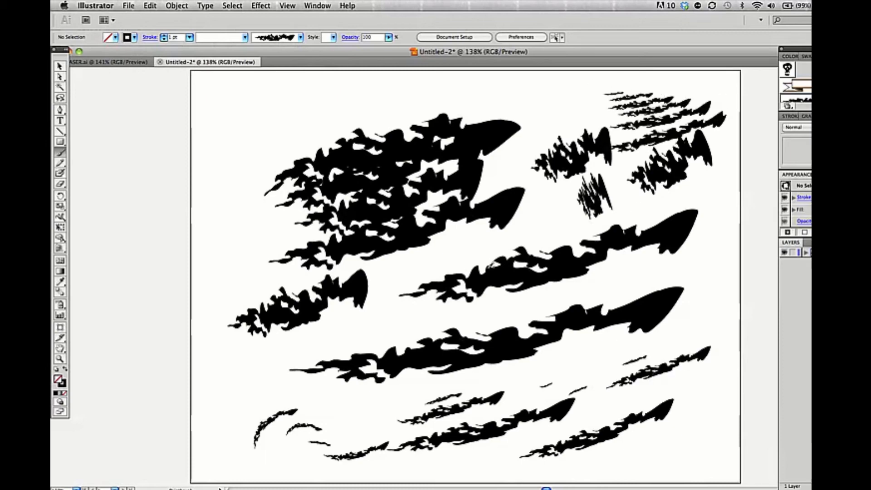
pyautogui.press('Delete')
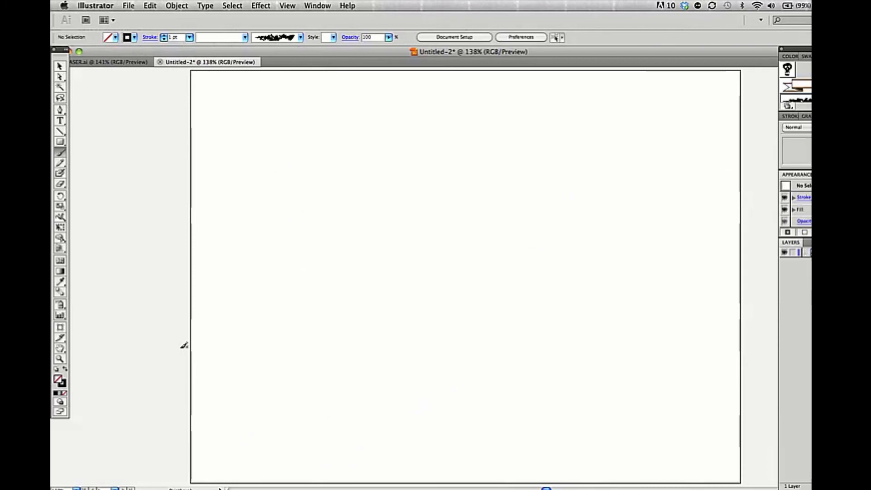
# Review the brush types offered for a new brush, and cancel without creating one
pyautogui.click(301, 37)
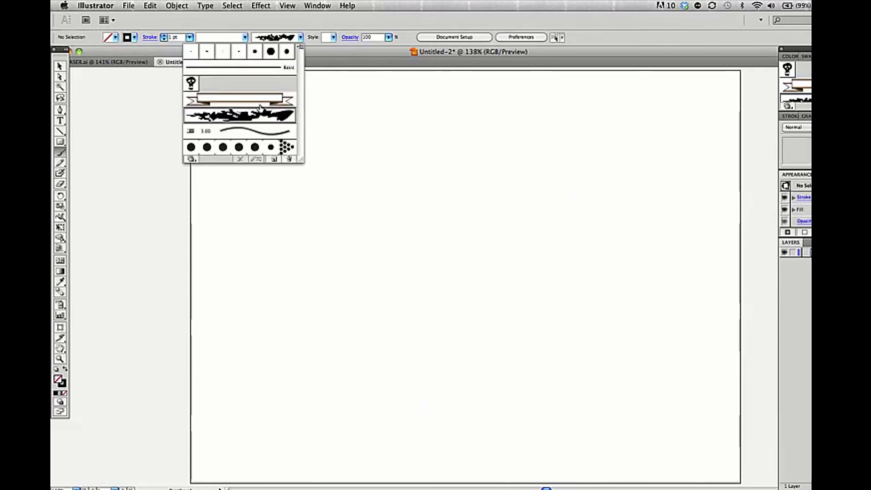
pyautogui.click(300, 39)
pyautogui.click(300, 38)
pyautogui.click(300, 38)
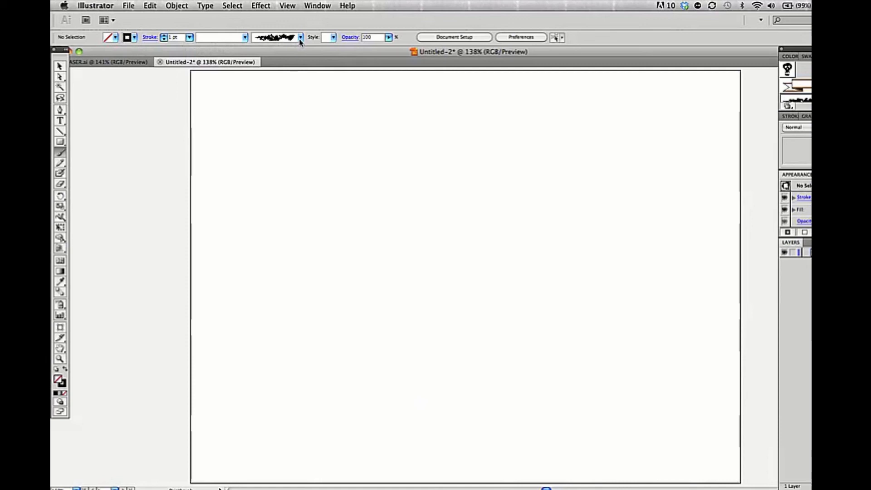
pyautogui.click(300, 39)
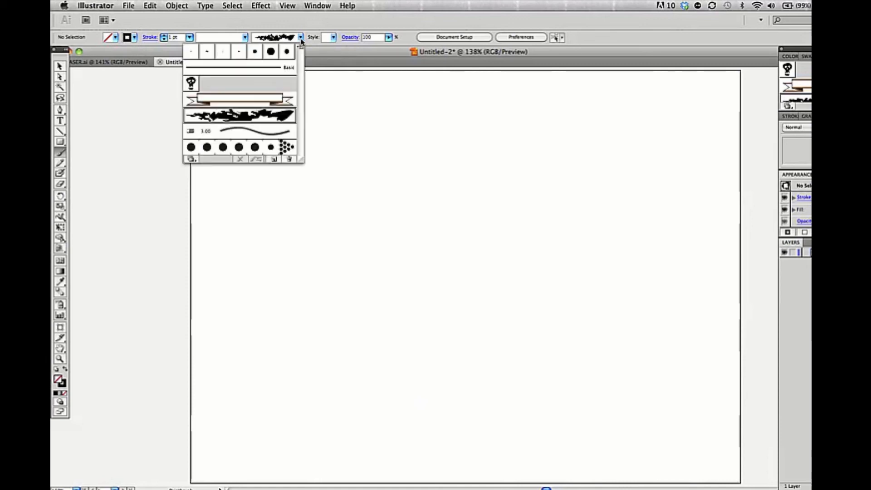
pyautogui.click(299, 49)
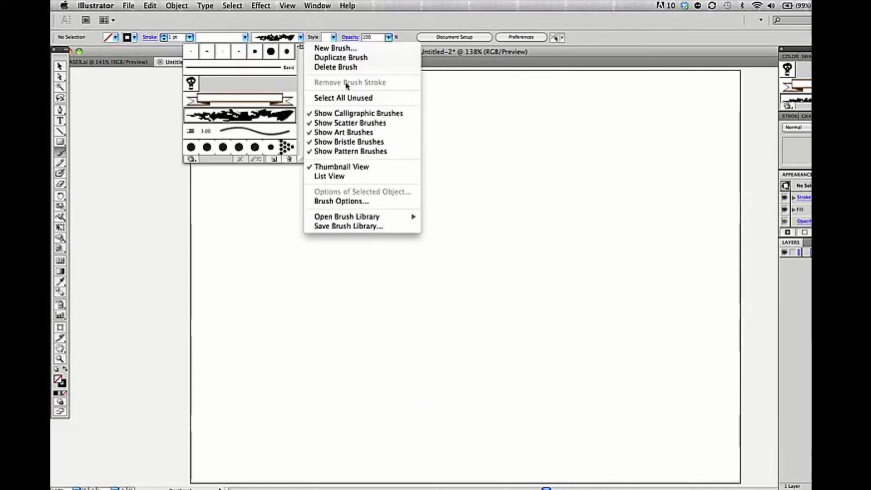
pyautogui.click(355, 49)
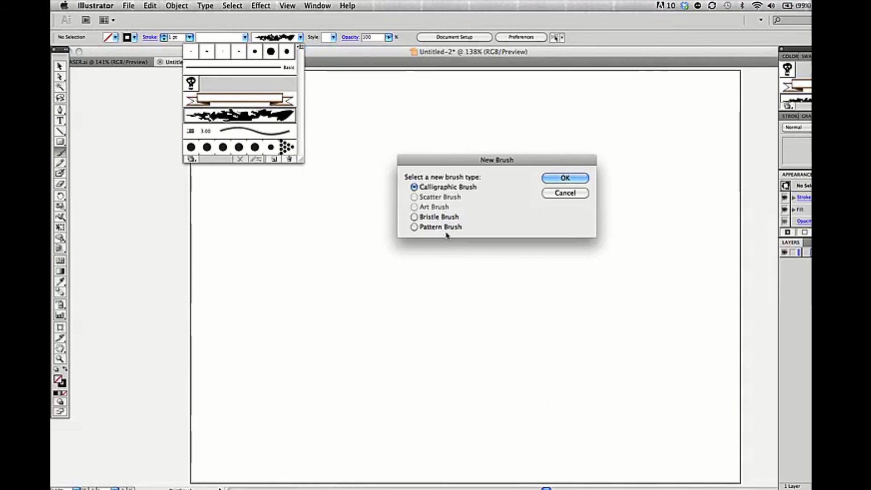
pyautogui.click(562, 195)
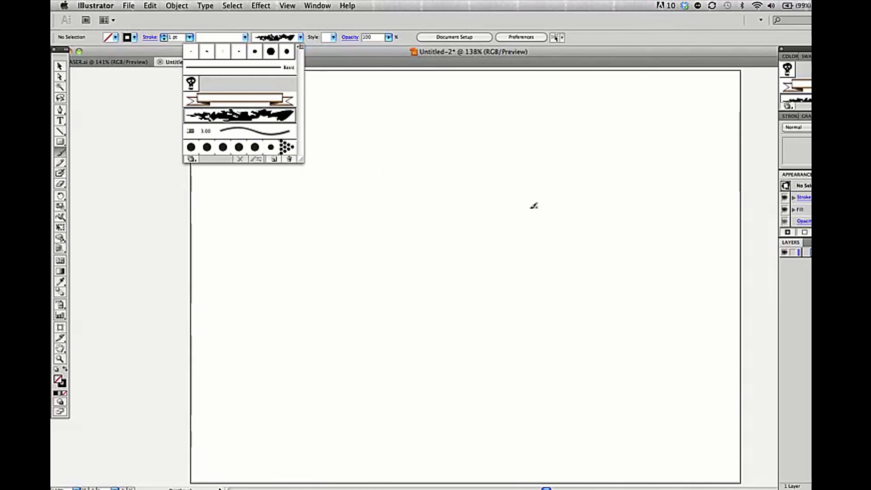
pyautogui.click(309, 68)
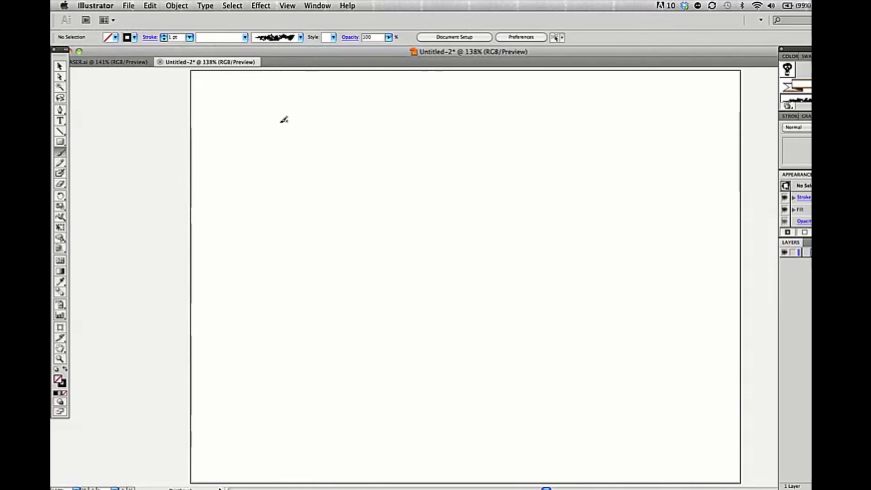